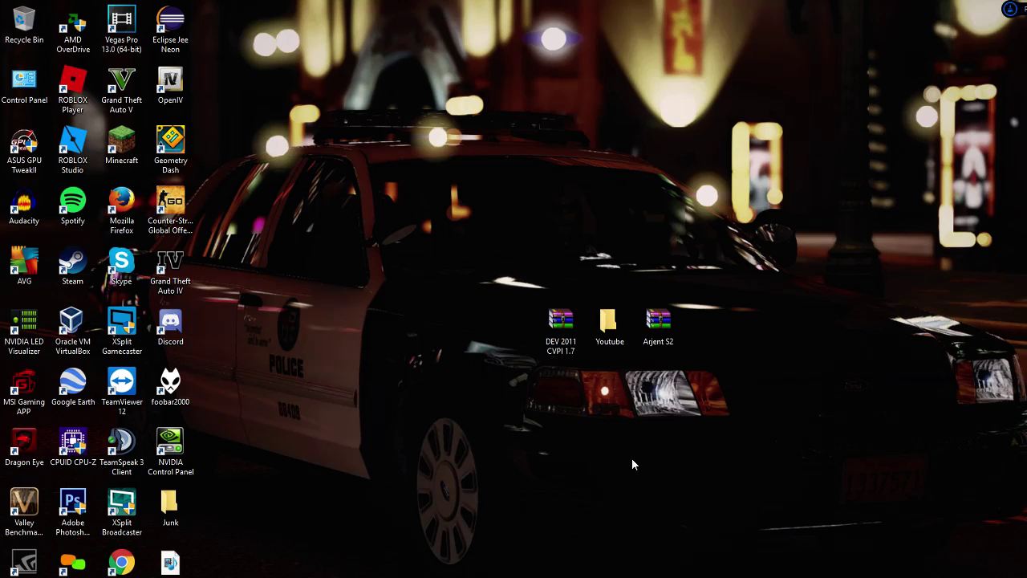
left_click(560, 325)
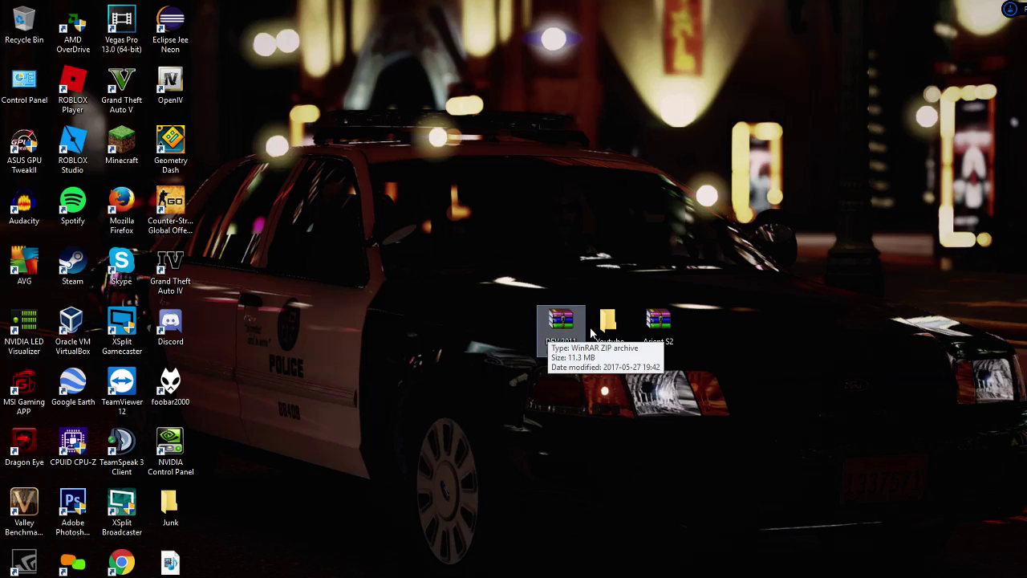
left_click_drag(512, 281, 581, 361)
left_click_drag(726, 385, 642, 287)
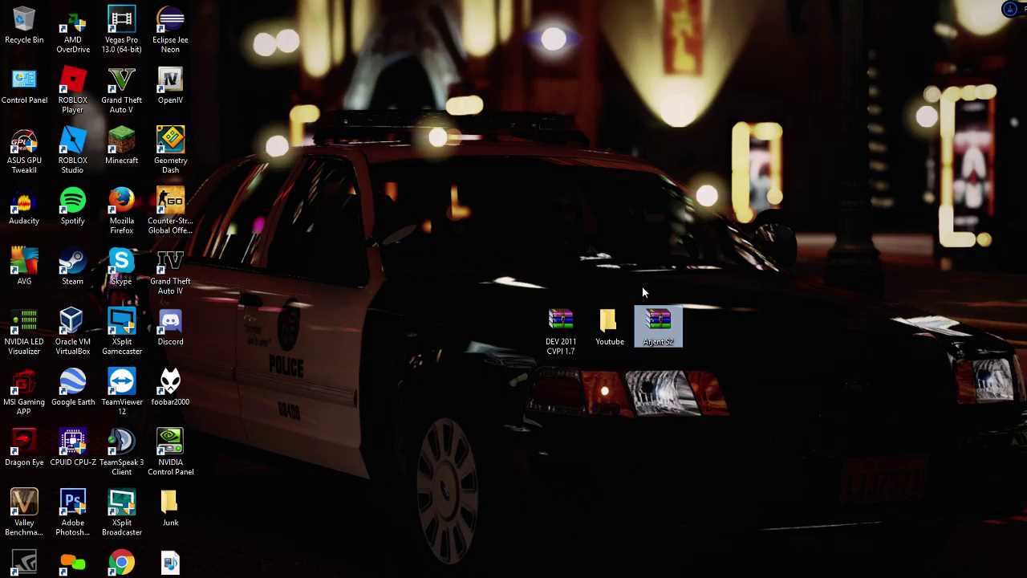
left_click(642, 287)
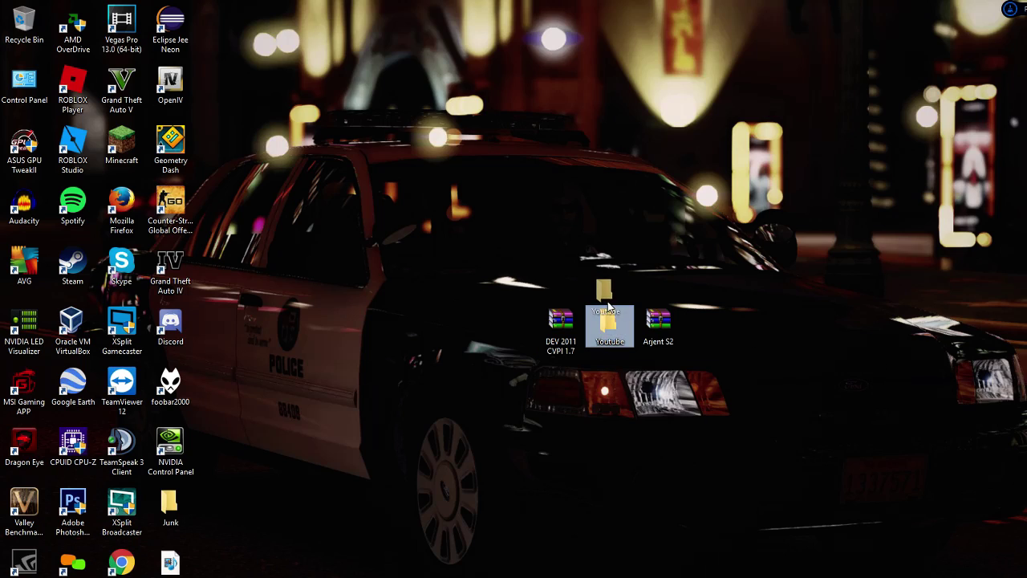
Step: Open the DEV 2011 CVPI 1.7 and Arjent S2 archives, dismissing the WinRAR licence reminder
left_click(543, 323)
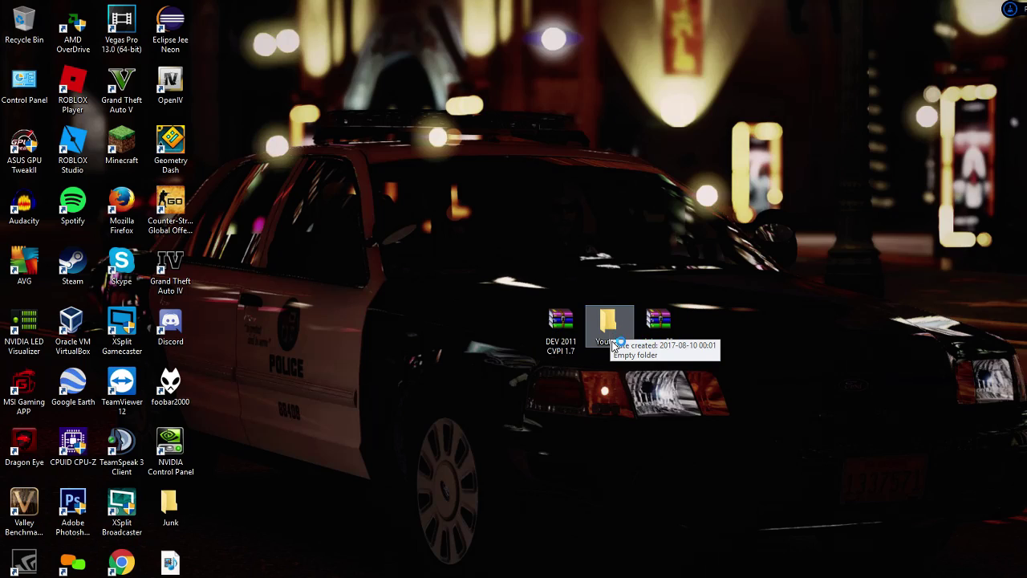
double_click(550, 330, "ctrl")
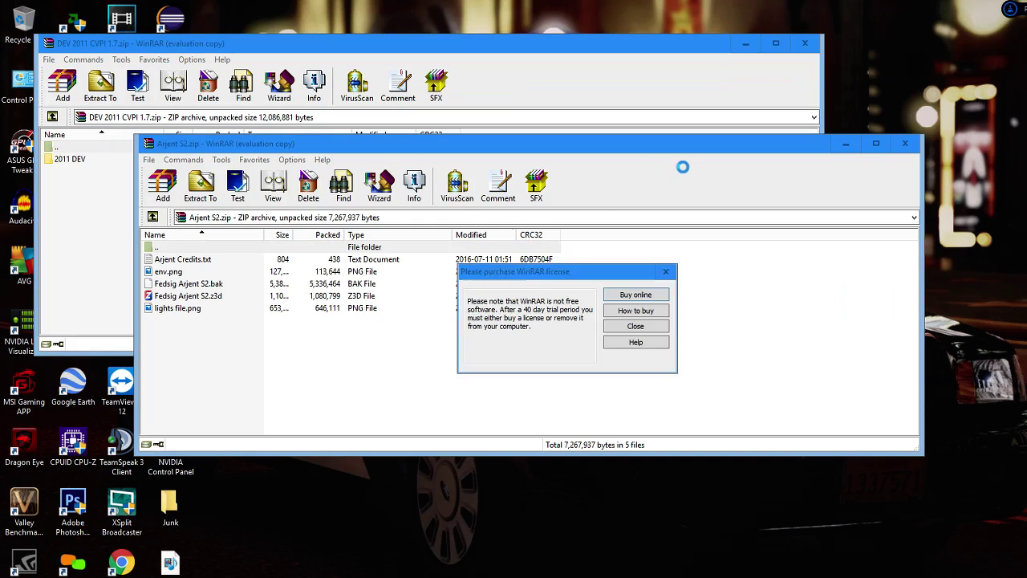
left_click(452, 538)
left_click(669, 271)
key("alt+Tab")
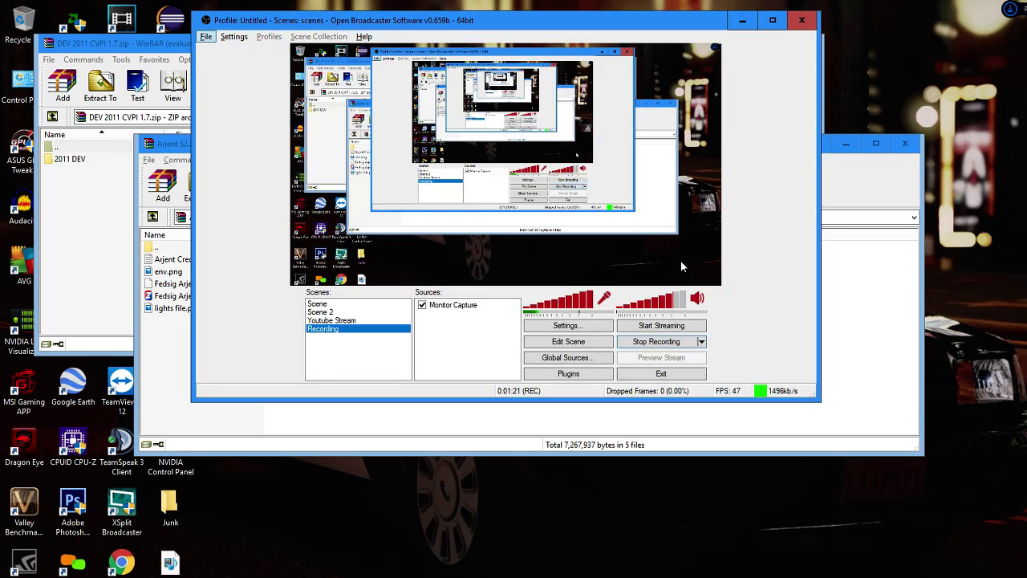
left_click(744, 22)
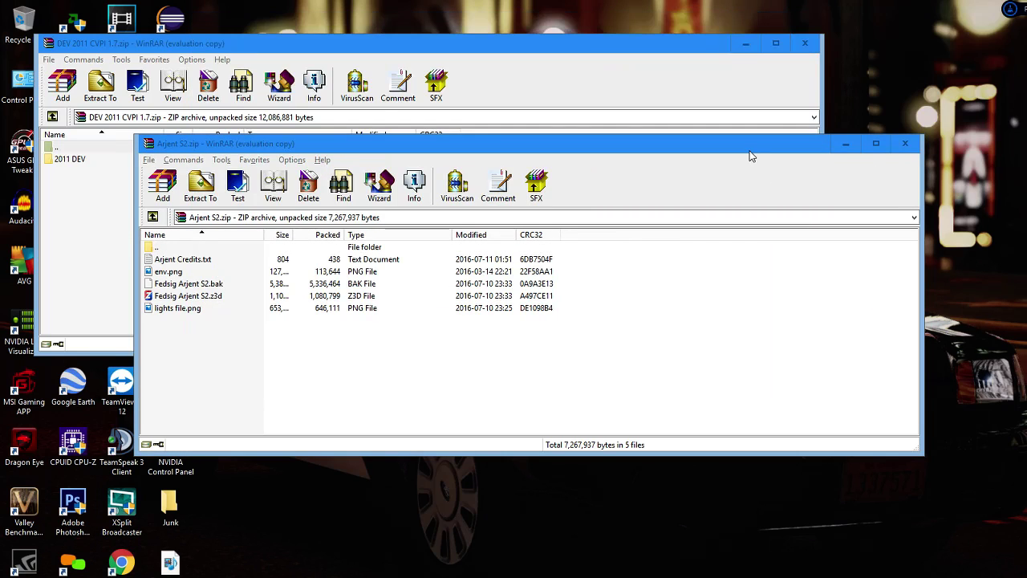
Step: Move both archive windows aside and open the Youtube folder from the desktop
left_click_drag(748, 150, 558, 249)
left_click_drag(665, 40, 527, 34)
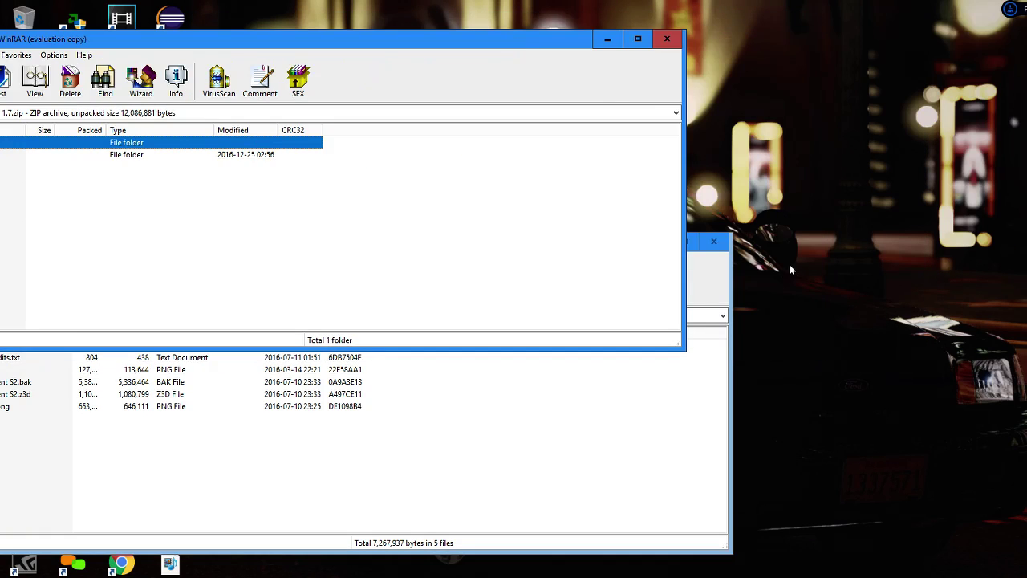
left_click(692, 252)
left_click_drag(614, 242, 495, 235)
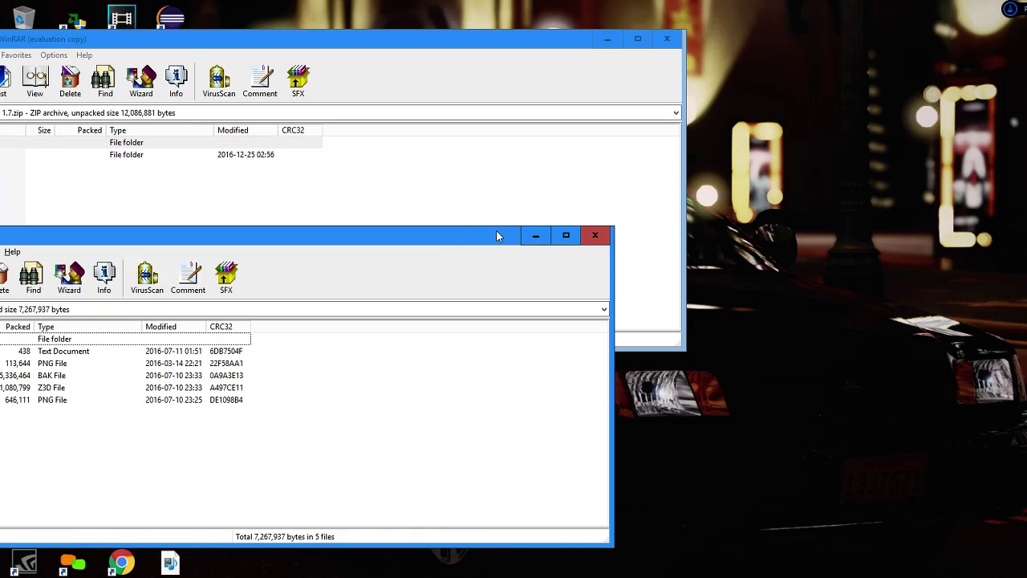
left_click_drag(685, 328, 592, 298)
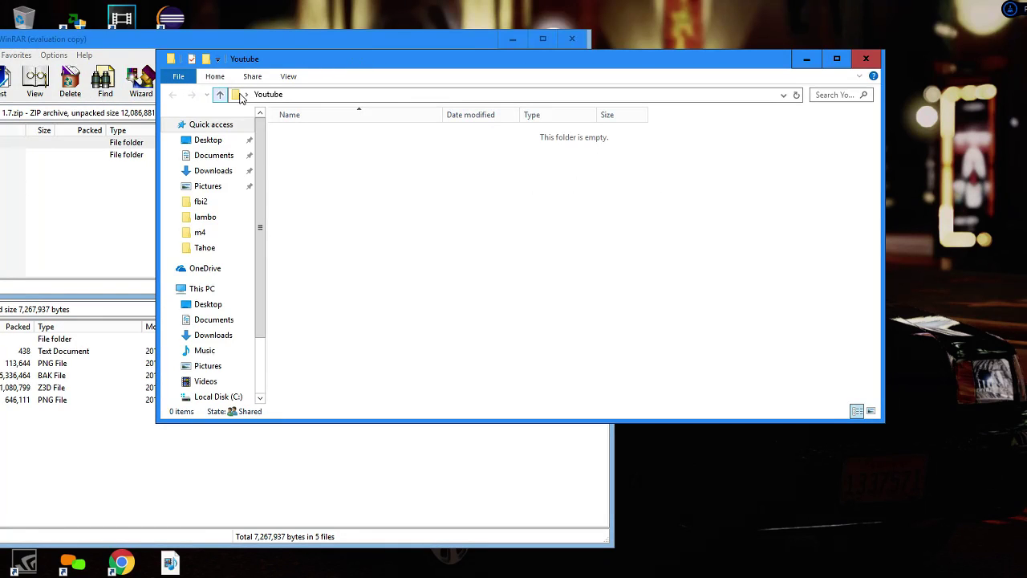
Step: Create a folder named The Car inside the Youtube folder
right_click(362, 152)
mouse_move(446, 343)
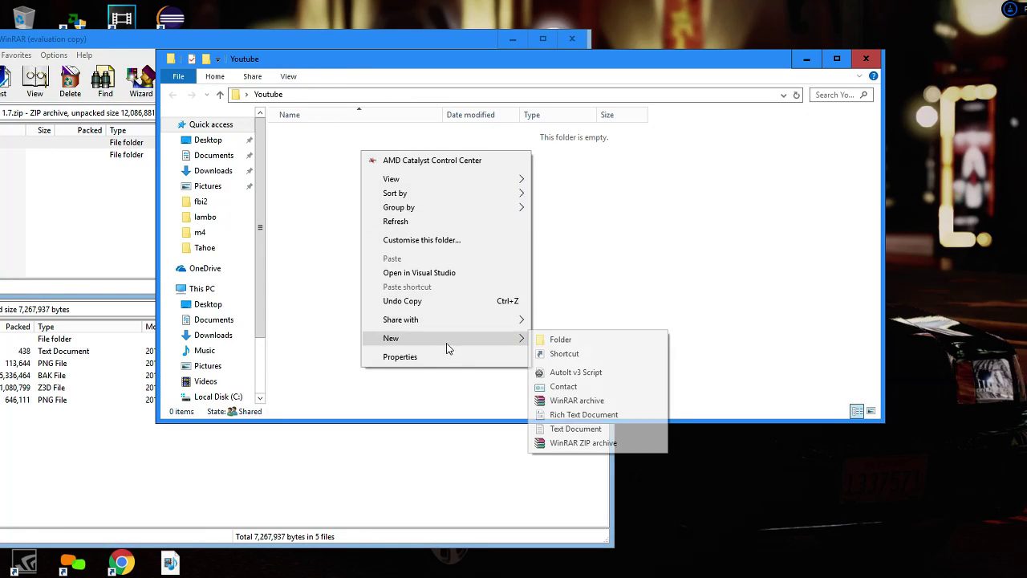
left_click(565, 342)
type("c")
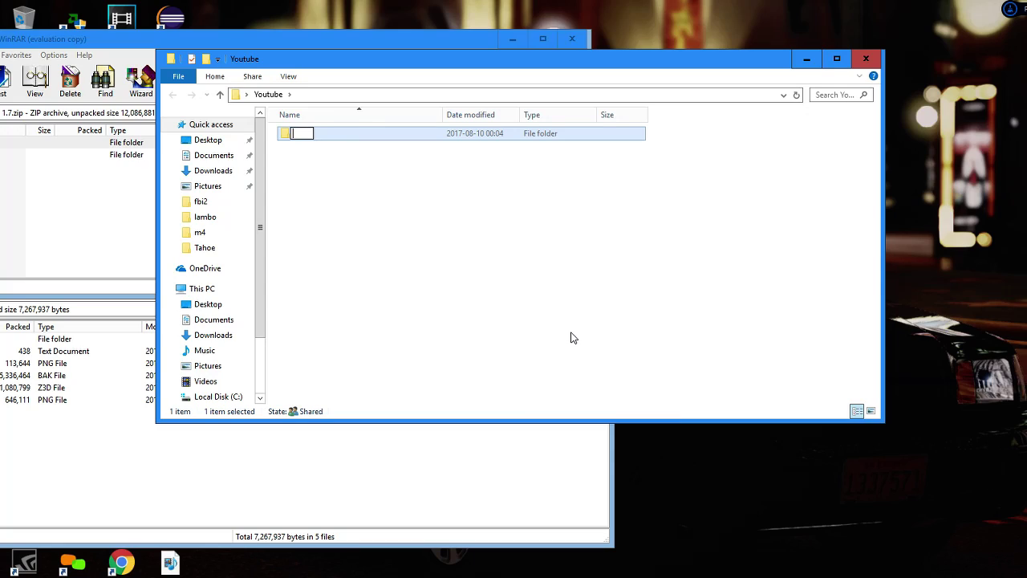
type("he Car")
left_click(568, 325)
Step: Create a second folder named The Lightbar inside the Youtube folder
right_click(542, 356)
mouse_move(591, 505)
left_click(729, 518)
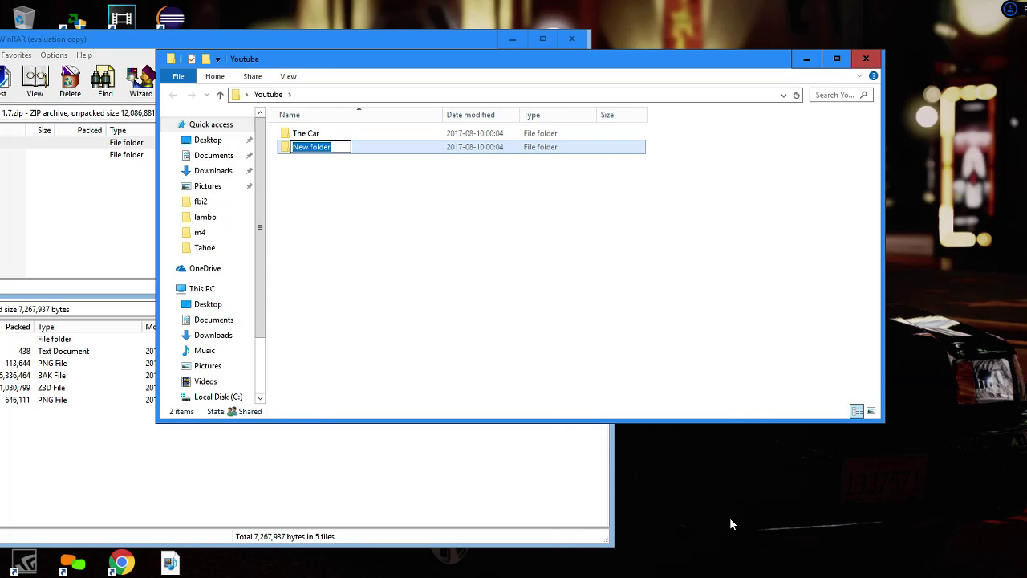
type("The Lifh")
key("BackSpace")
key("BackSpace")
type("ghtbar")
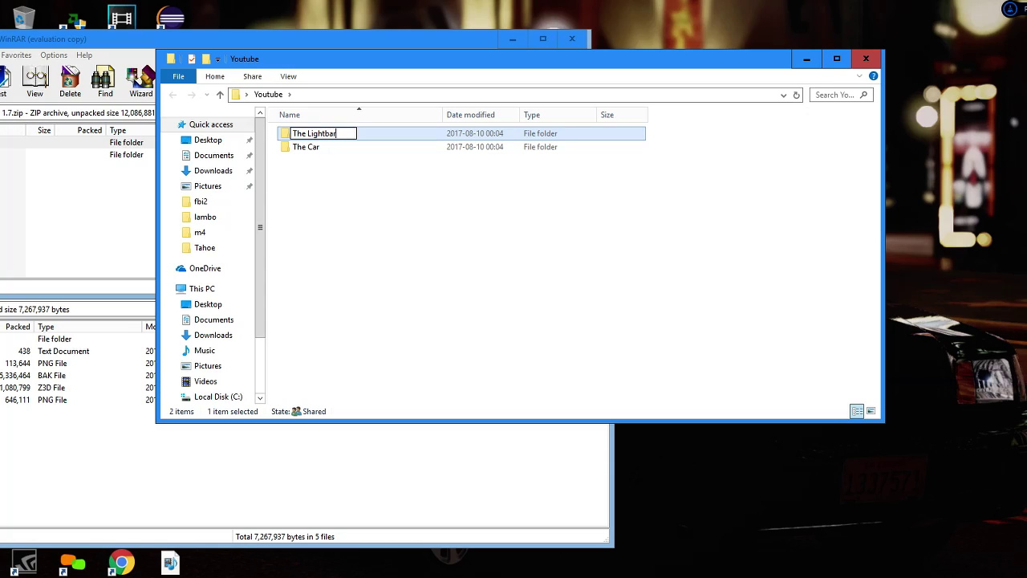
key("Return")
Step: Create a third folder named Textures inside the Youtube folder
right_click(412, 319)
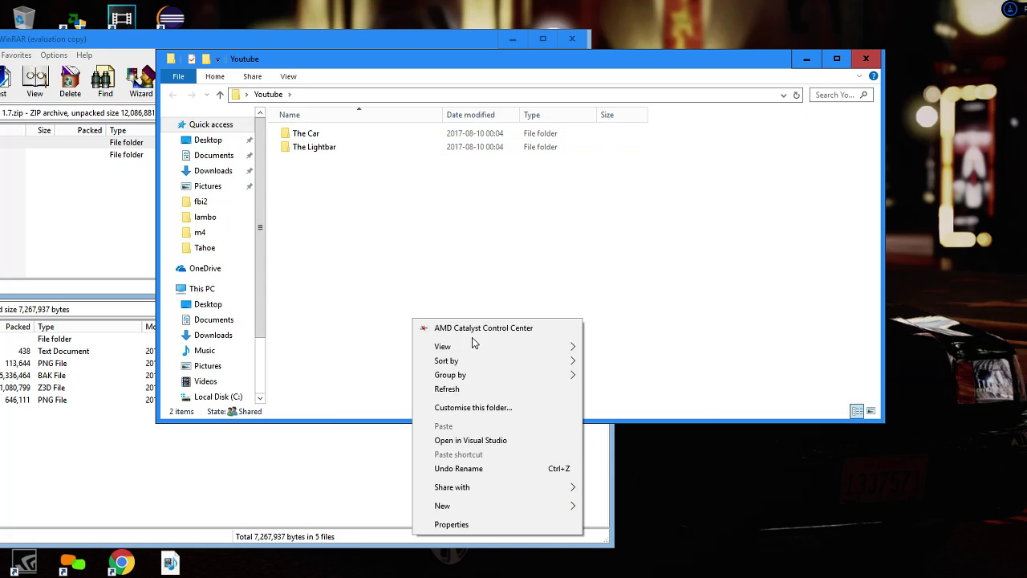
mouse_move(461, 512)
left_click(608, 506)
type("Textures")
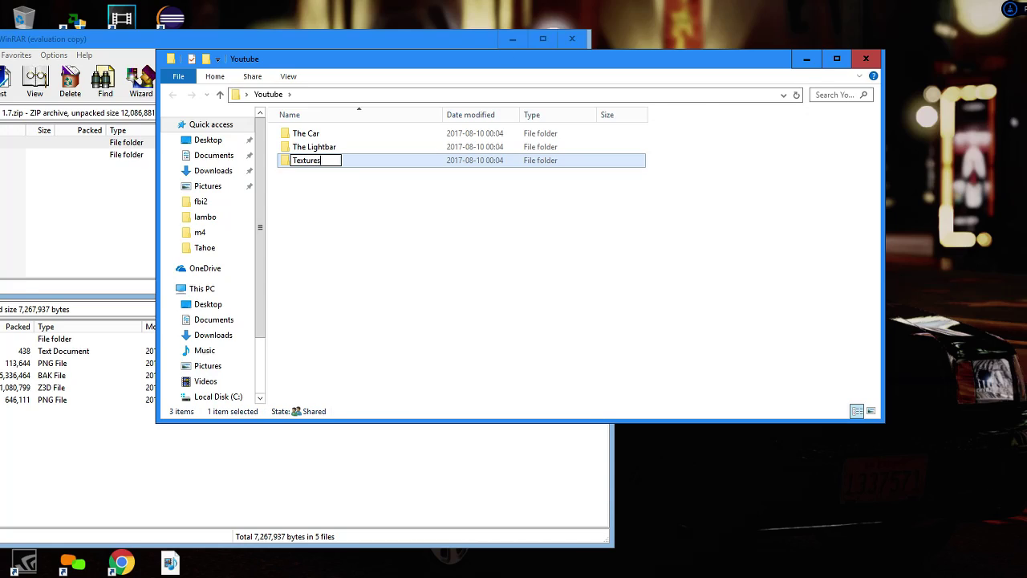
key("Return")
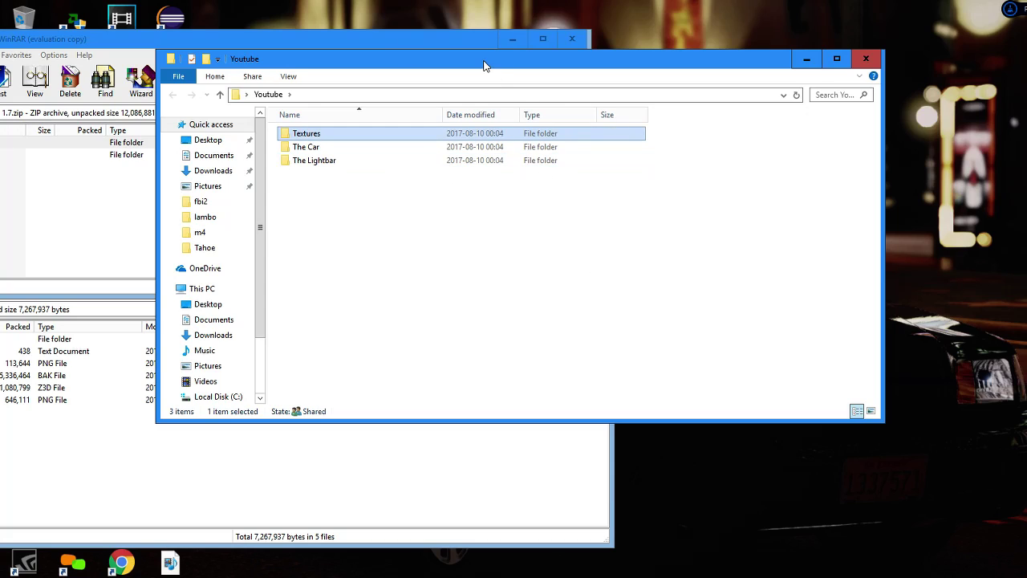
Step: Arrange the DEV 2011 CVPI 1.7 archive and Youtube folder windows so both file lists are accessible
left_click_drag(482, 60, 682, 195)
left_click_drag(427, 40, 486, 36)
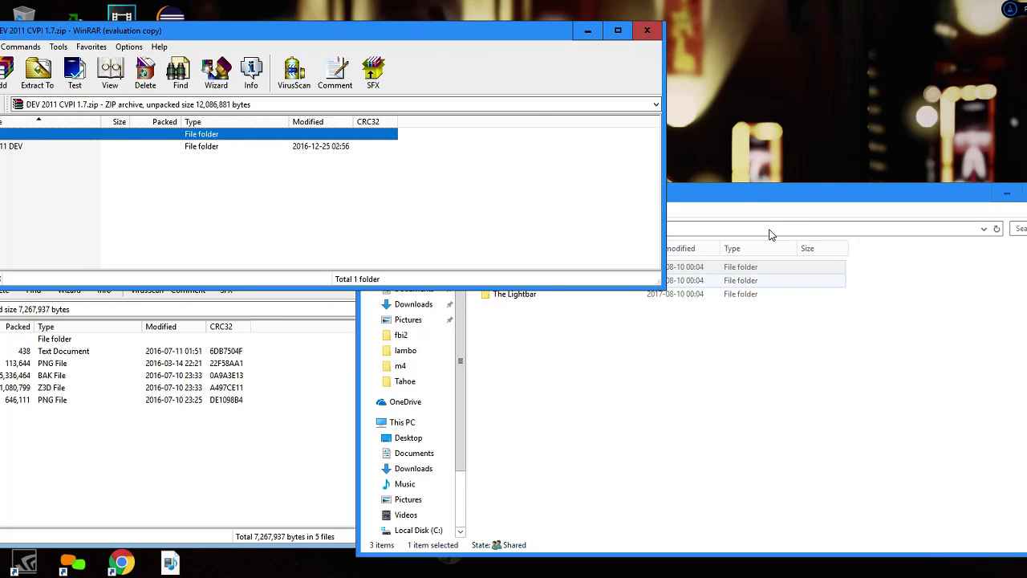
left_click_drag(417, 31, 173, 11)
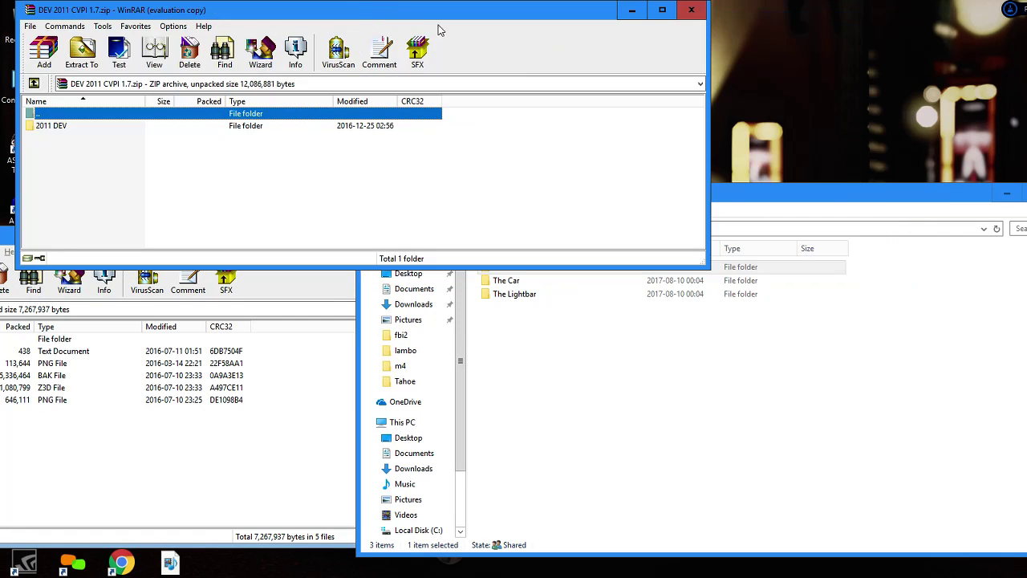
left_click_drag(838, 188, 825, 214)
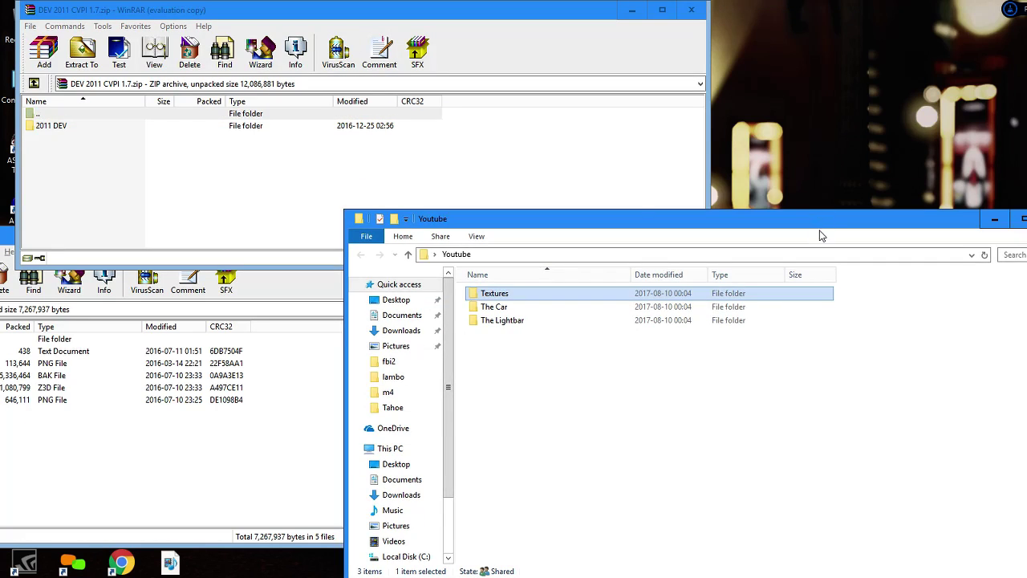
Step: Extract all files from the archive's 2011 DEV folder into The Car folder and close the archive
left_click(77, 128)
mouse_move(78, 125)
left_mouse_down()
mouse_move(89, 131)
mouse_move(94, 178)
mouse_move(87, 130)
left_mouse_up()
double_click(87, 130)
key("ctrl+a")
left_click_drag(64, 175, 496, 297)
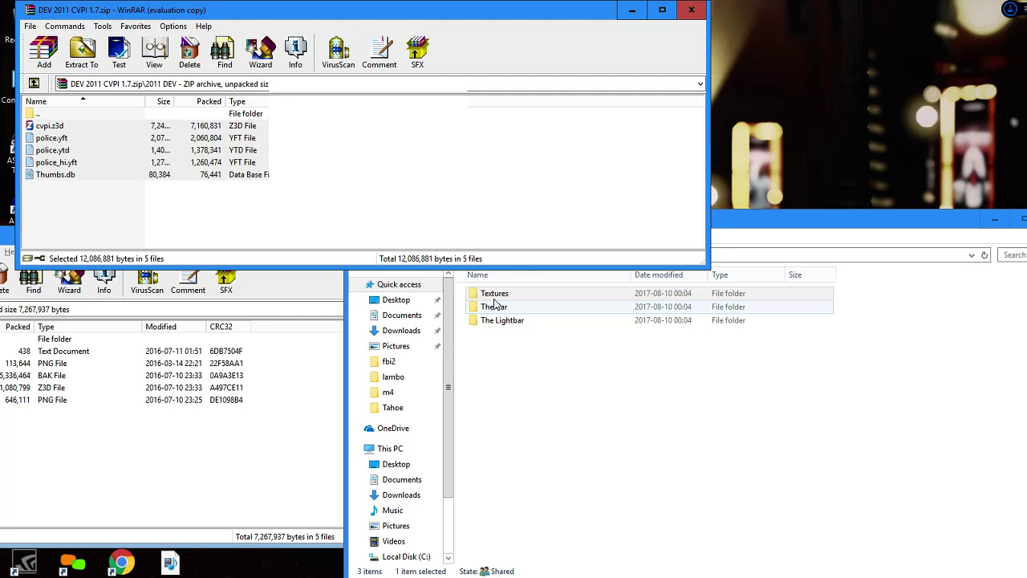
left_click(700, 13)
Step: Extract env.png and lights file.png from the Arjent S2 archive into the Textures folder
left_click_drag(160, 409, 122, 351)
left_click_drag(139, 237, 406, 65)
left_click(190, 274)
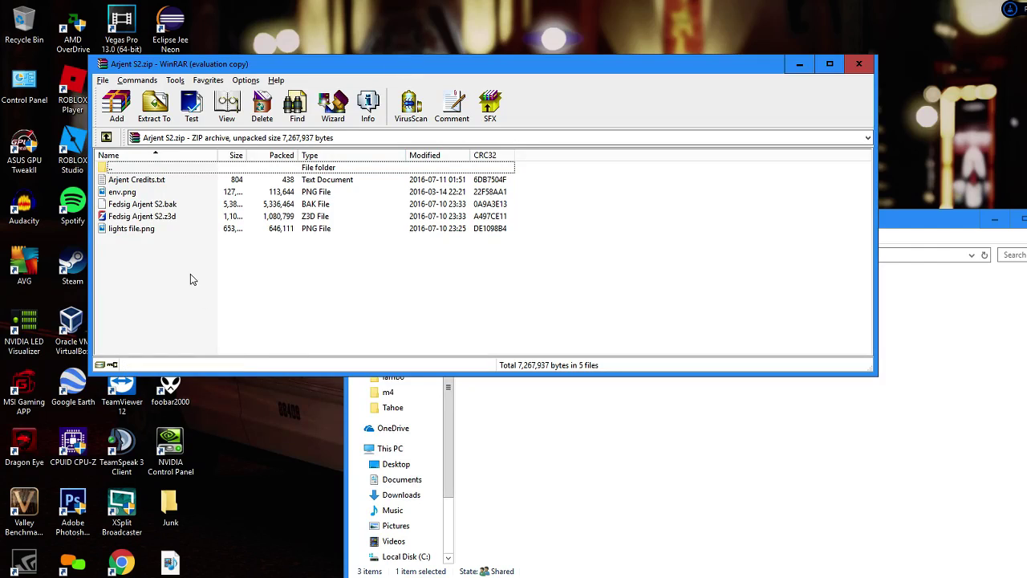
left_click(141, 231)
left_click(119, 193, "ctrl")
left_click_drag(119, 194, 141, 218)
key("alt+Tab")
Step: Extract Arjent Credits.txt, Fedsig Arjent S2.bak and Fedsig Arjent S2.z3d from the archive into The Lightbar folder
left_click(141, 216)
left_click(135, 204, "ctrl")
double_click(120, 180, "ctrl")
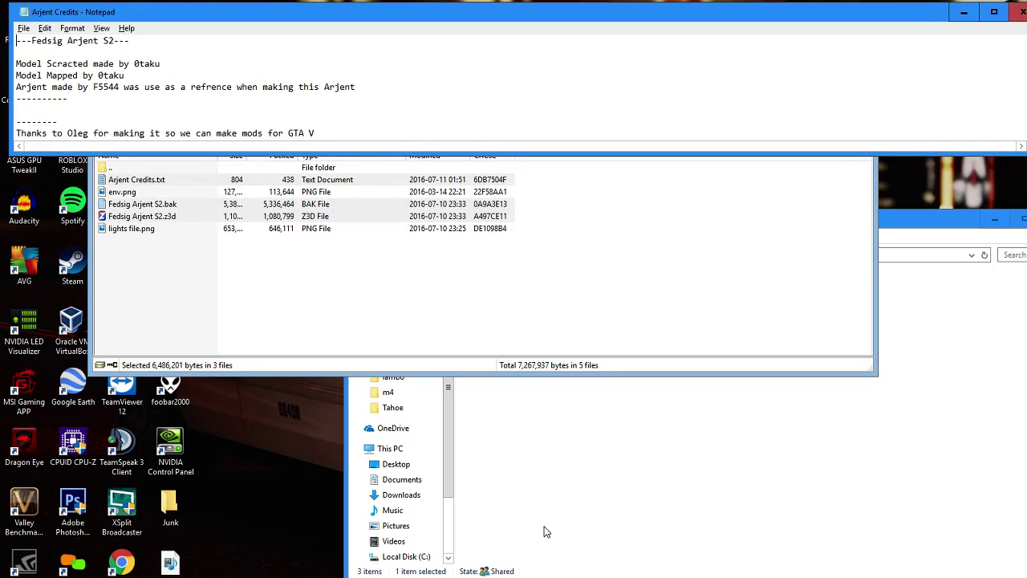
key("alt+Tab")
key("alt+Tab")
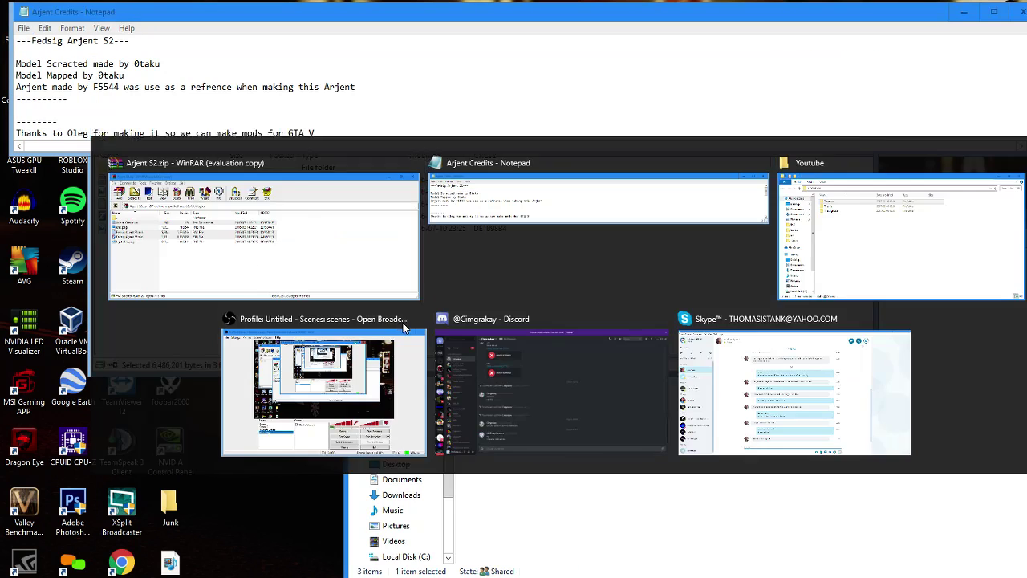
key("alt+Tab")
key("alt+Tab")
key("alt+Tab")
key("alt+Tab")
key("alt+Tab")
key("alt+Tab")
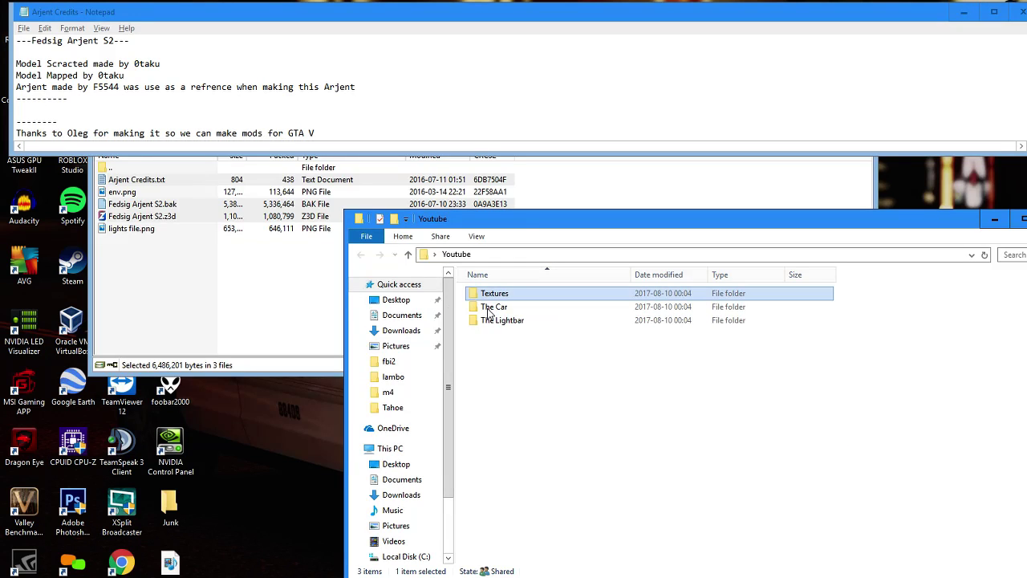
left_click_drag(183, 214, 574, 322)
key("alt+Tab")
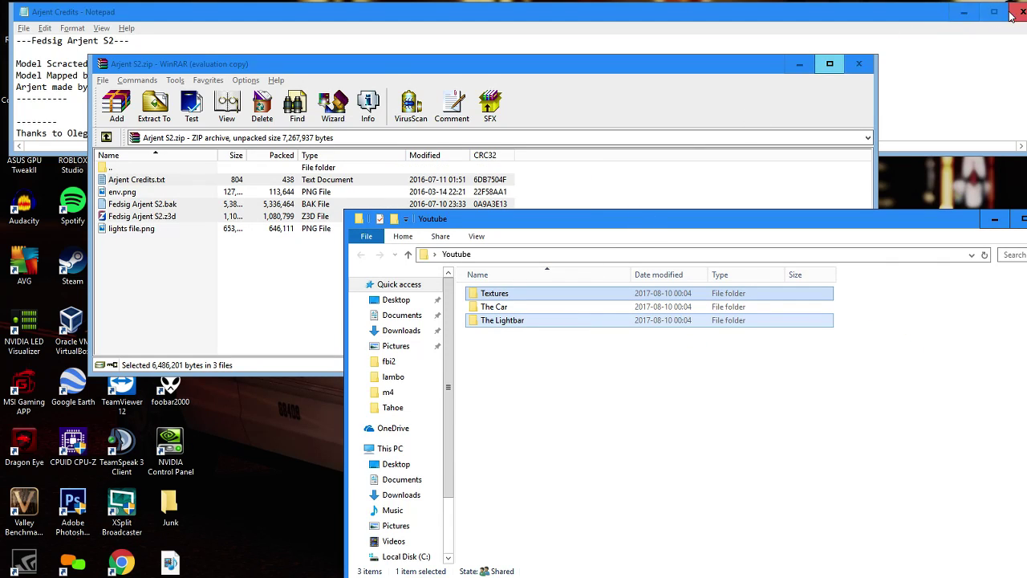
Step: Close the Arjent S2 archive and minimize the Arjent Credits and Youtube folder windows
left_click(963, 13)
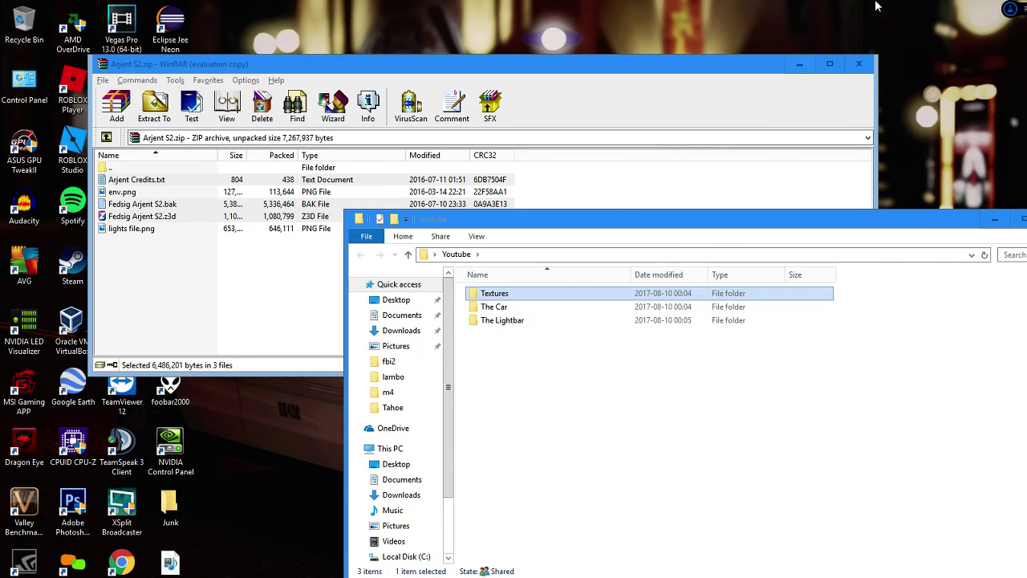
left_click(857, 64)
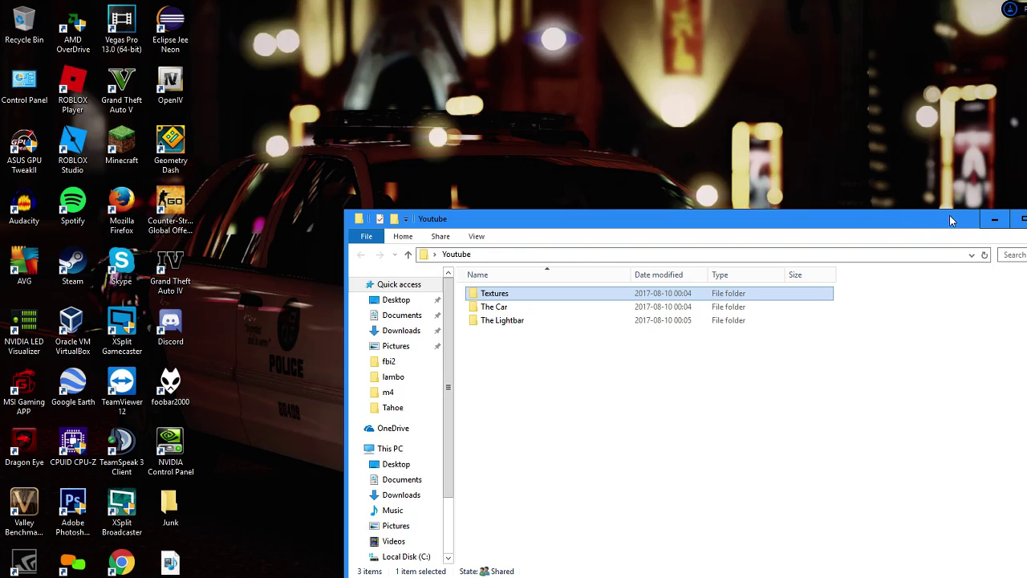
left_click(994, 219)
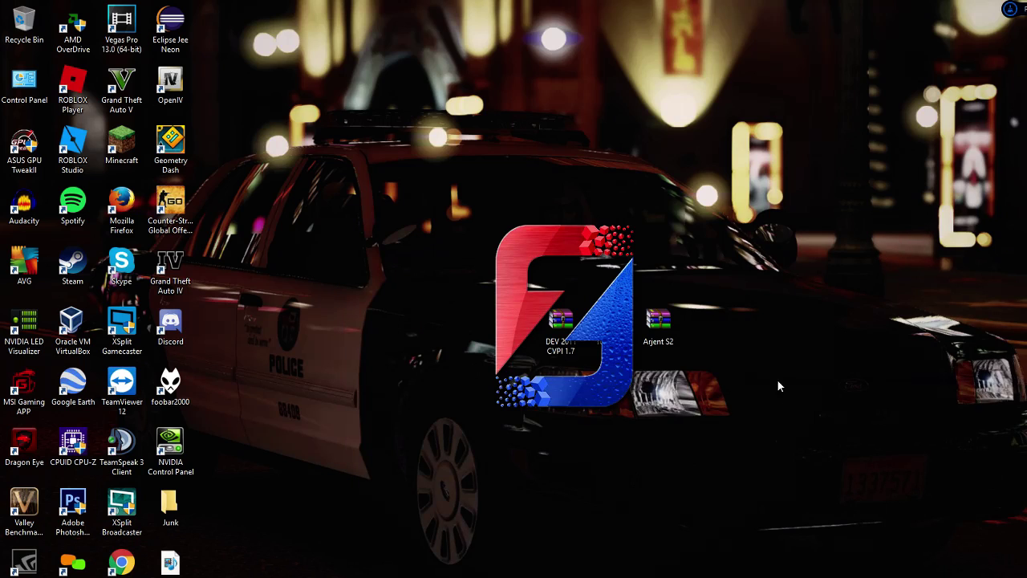
left_click_drag(733, 309, 567, 334)
right_click_drag(566, 334, 937, 178)
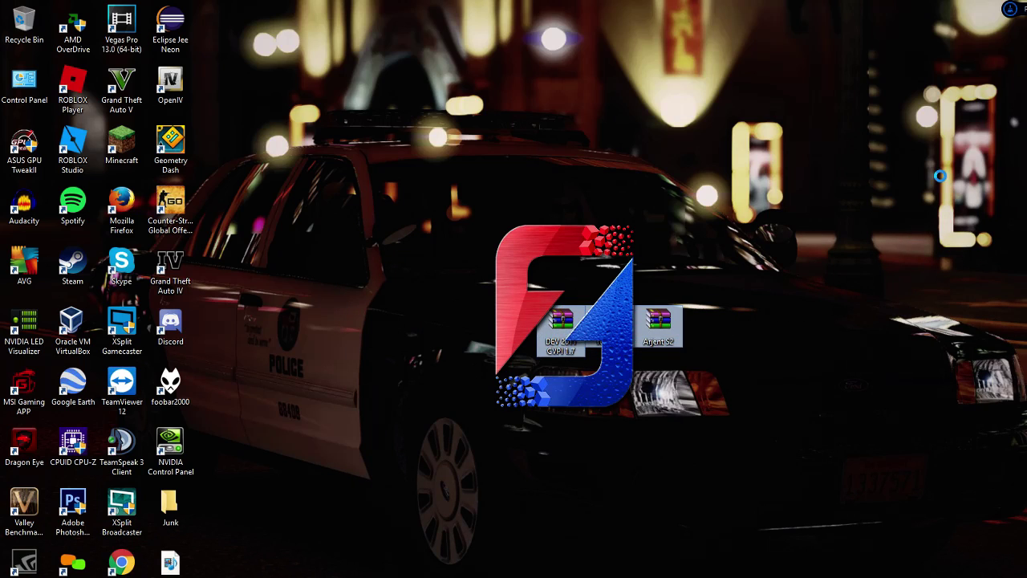
left_click(845, 231)
left_click_drag(731, 307, 429, 362)
left_click_drag(652, 320, 1026, 203)
left_click(936, 348)
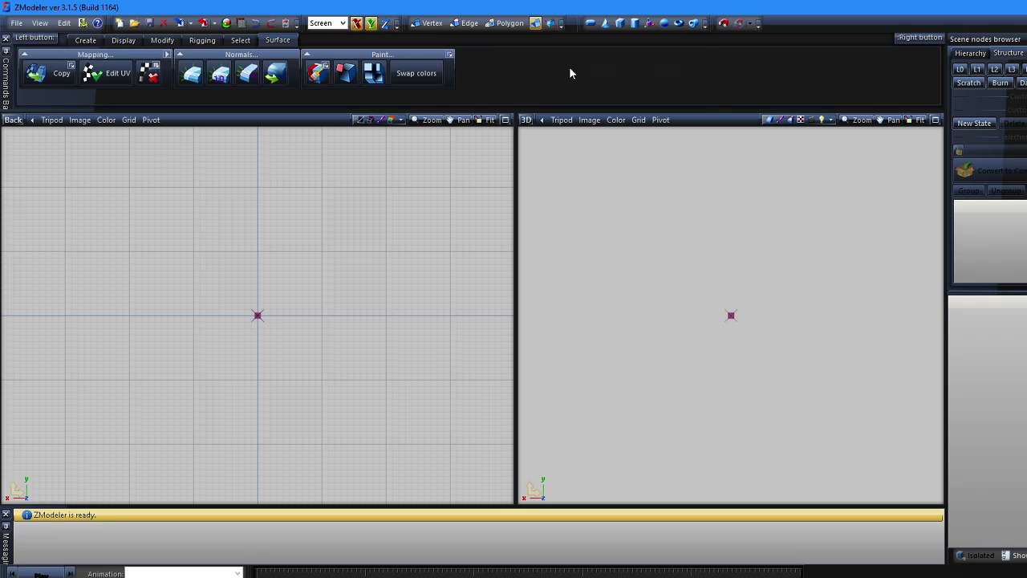
Step: Open the cvpi Z3D model from The Car folder inside the Youtube folder on the desktop
left_click(184, 24)
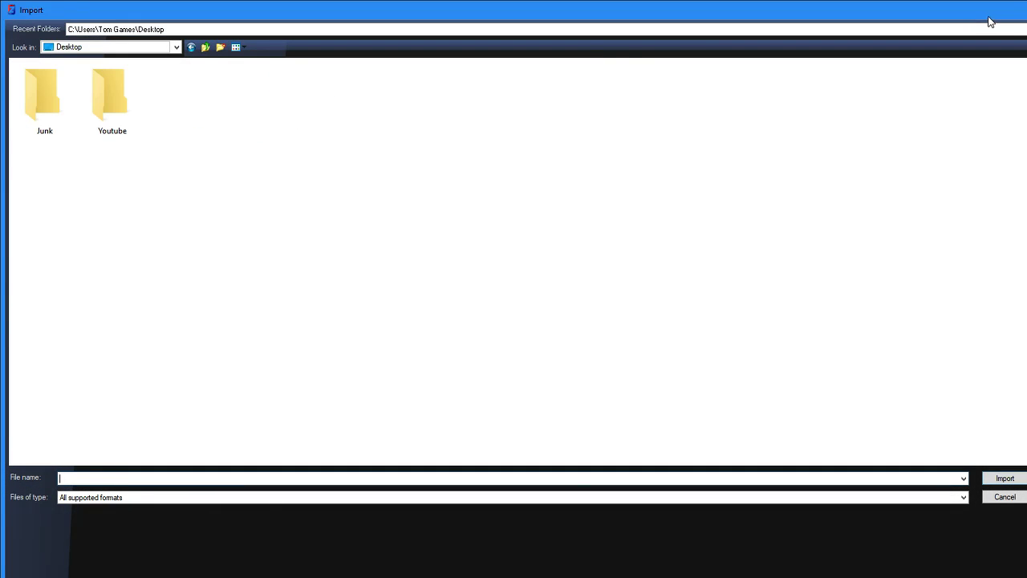
key("Escape")
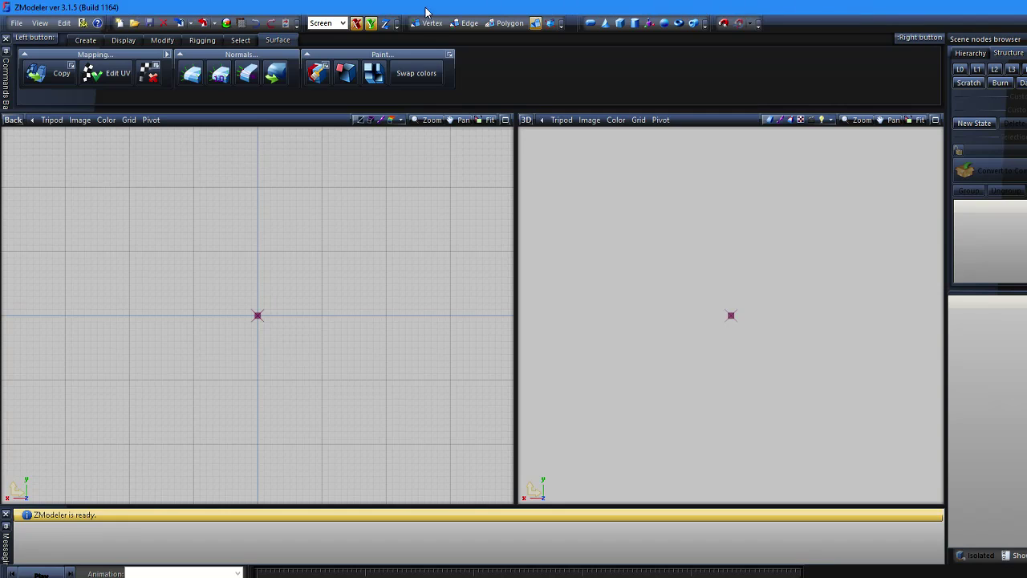
left_click(18, 23)
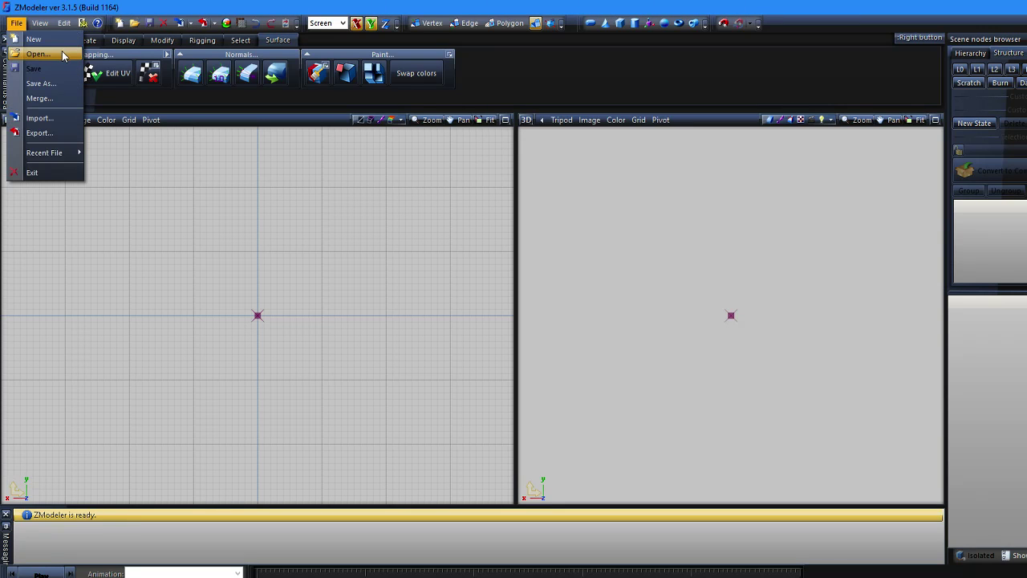
left_click(58, 57)
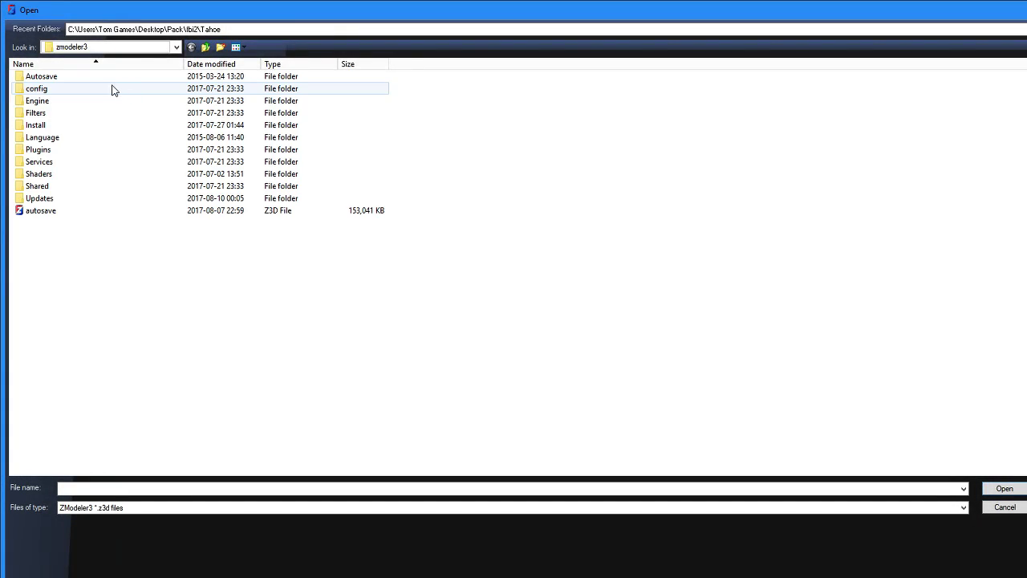
left_click(87, 50)
left_click(72, 70)
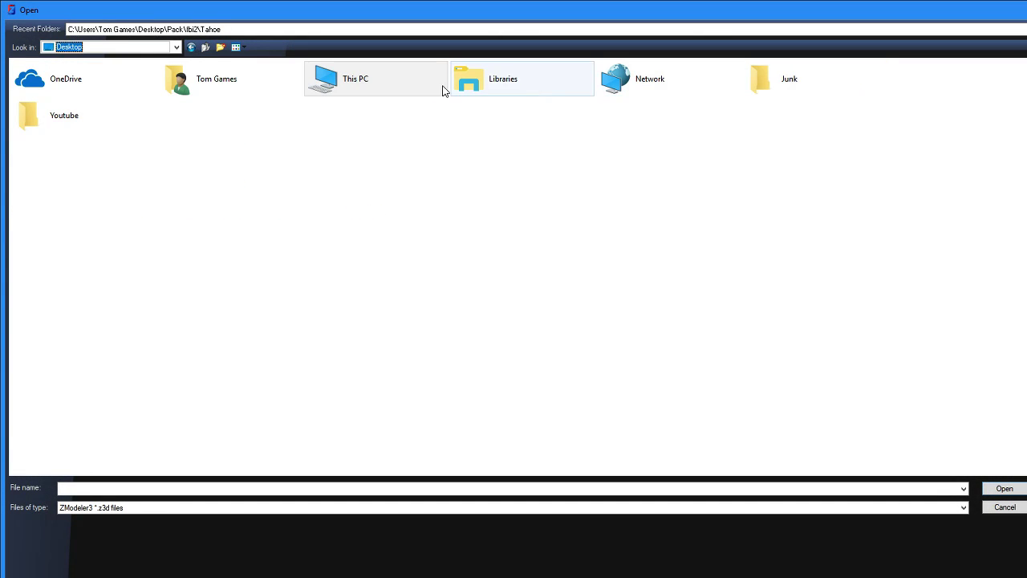
double_click(40, 116)
left_click(53, 92)
double_click(54, 90)
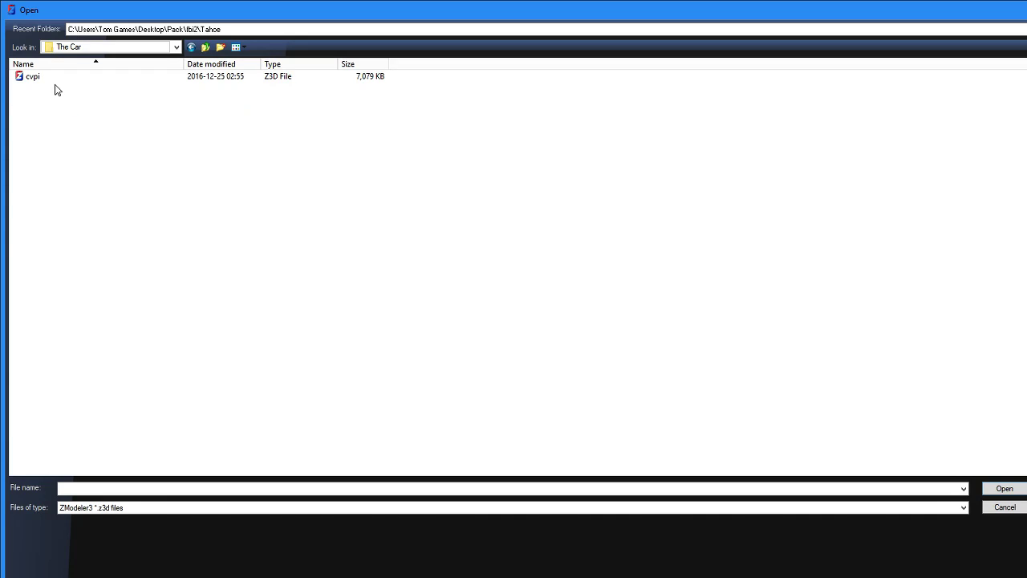
left_click(33, 80)
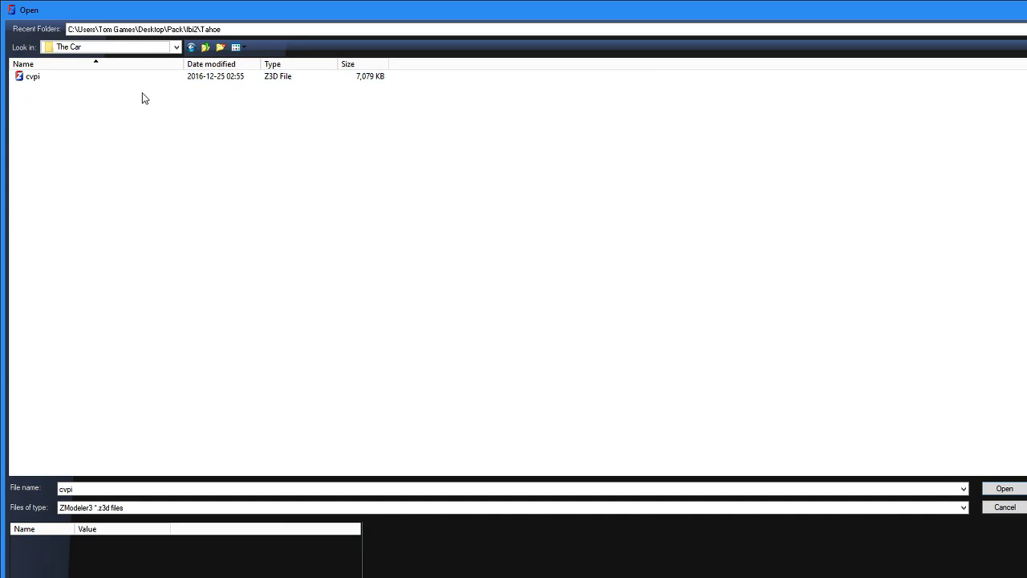
double_click(84, 79)
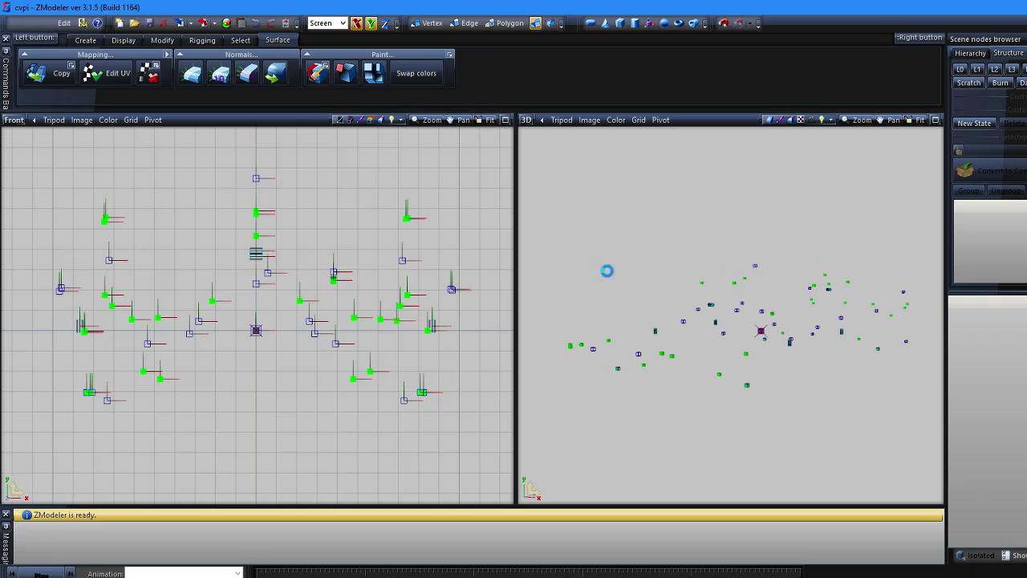
Step: Examine the car model from several angles at each of its levels of detail, starting with L0
mouse_move(619, 305)
middle_mouse_down()
mouse_move(649, 294)
mouse_move(681, 306)
mouse_move(647, 297)
mouse_move(589, 312)
mouse_move(606, 294)
middle_mouse_up()
middle_click_drag(749, 288, 700, 304)
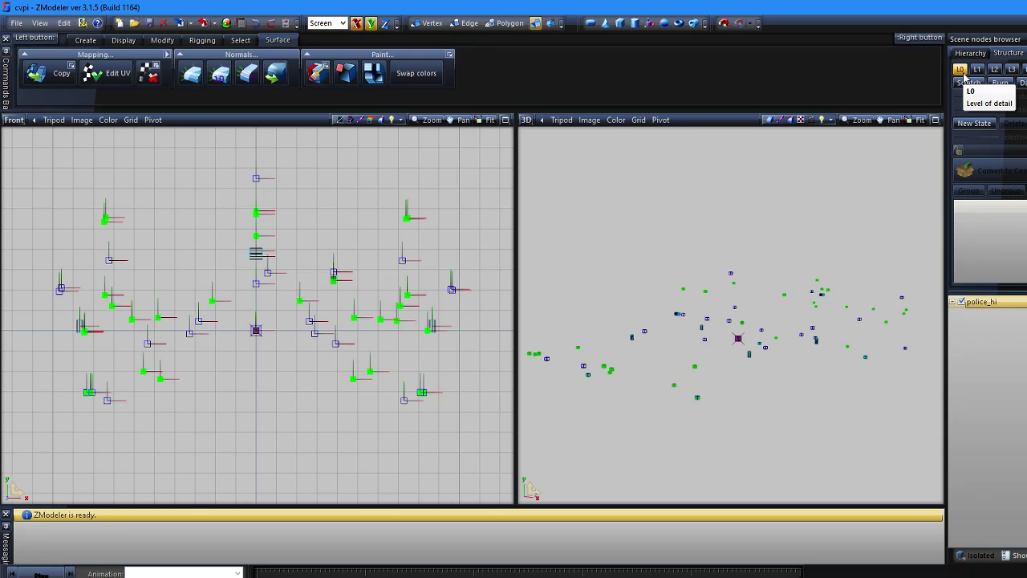
left_click(962, 71)
middle_click_drag(809, 332, 965, 107)
left_click(977, 70)
left_click(995, 69)
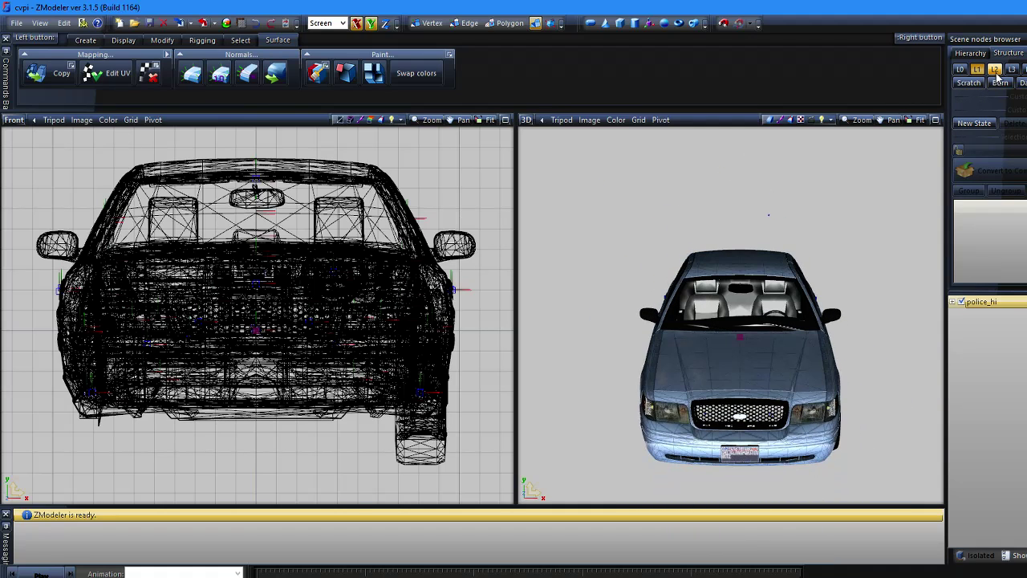
middle_click_drag(830, 276, 935, 140)
left_click(1012, 70)
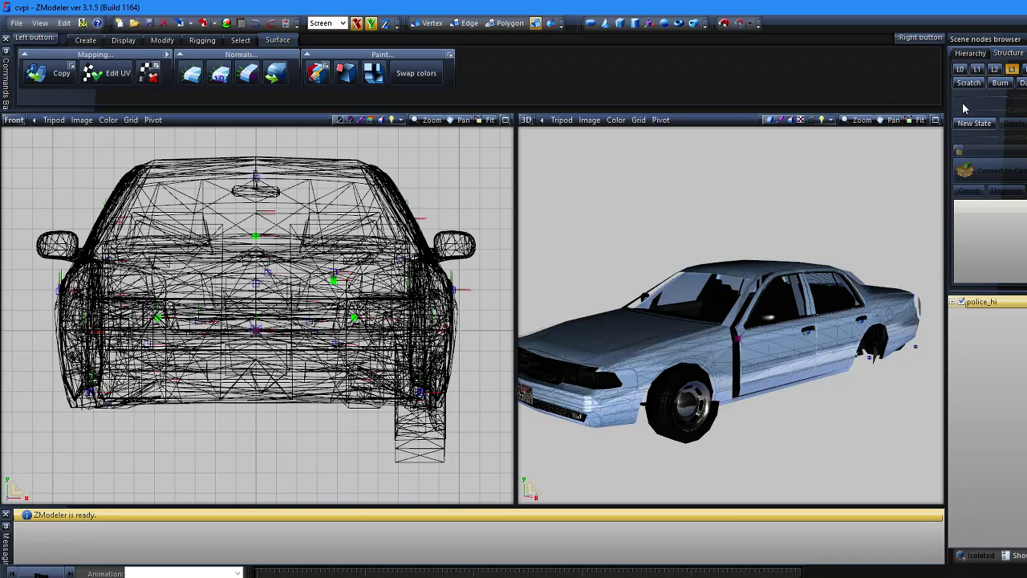
middle_click_drag(768, 254, 782, 253)
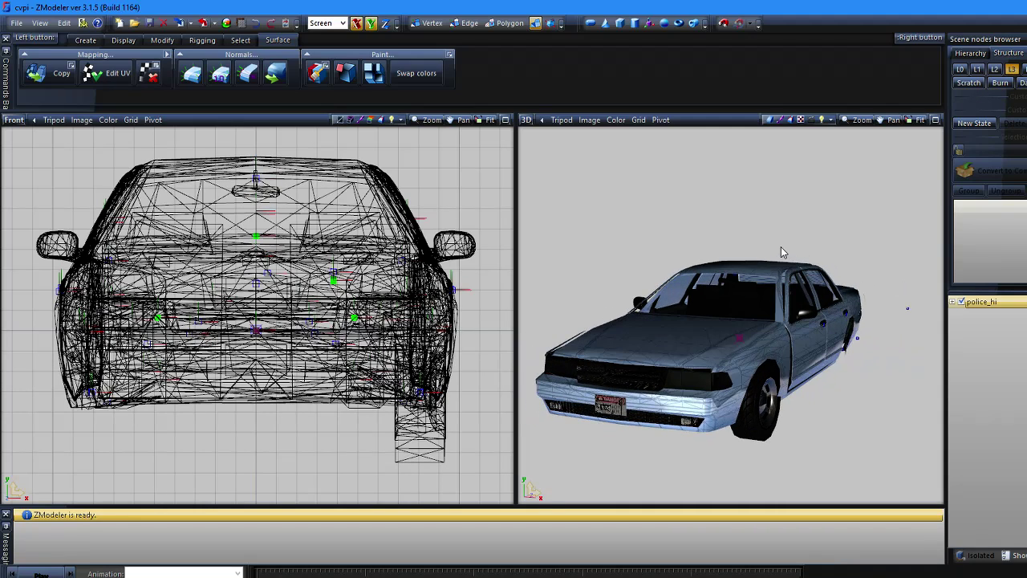
left_click(1023, 69)
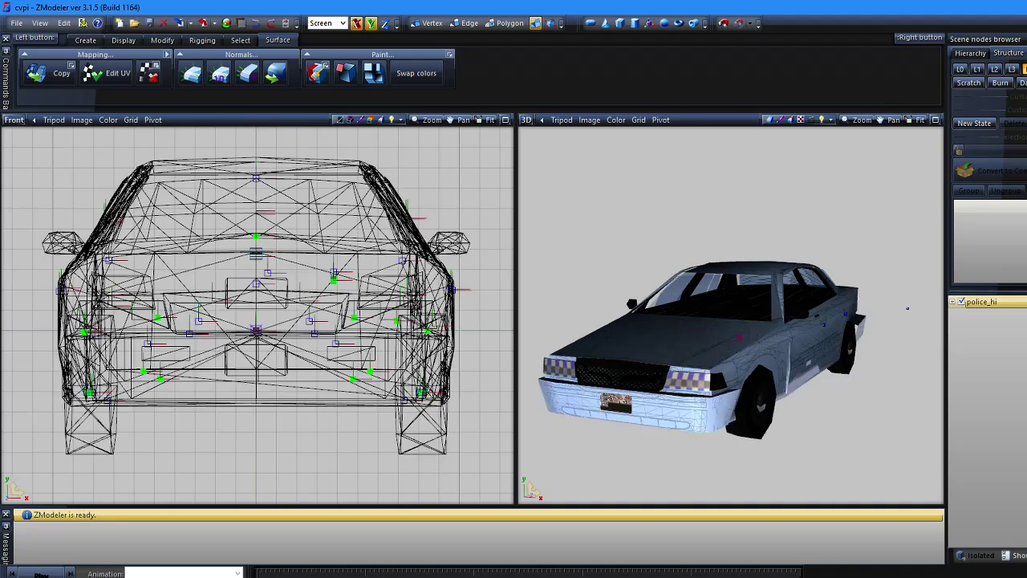
middle_click_drag(820, 196, 789, 207)
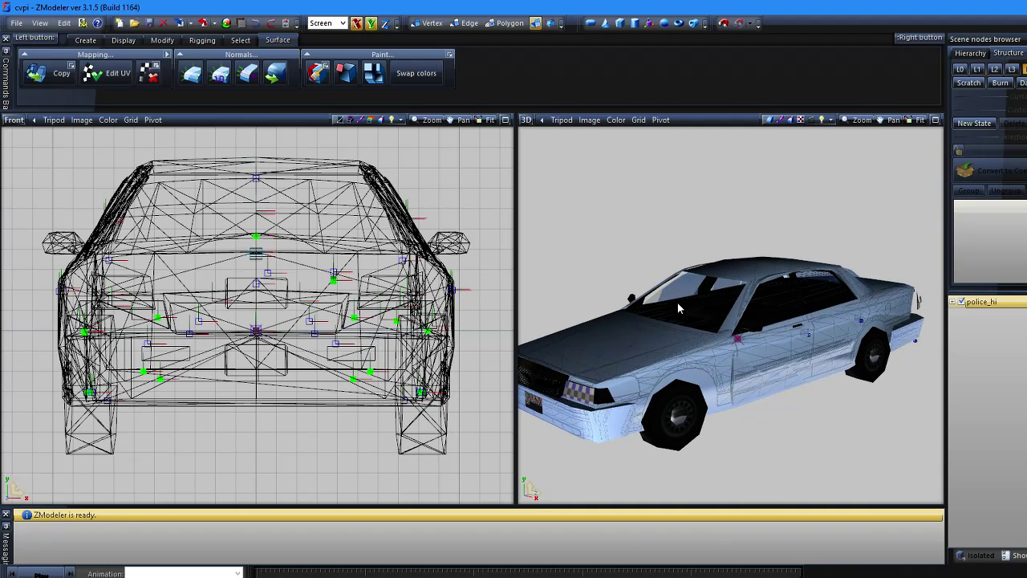
Step: Show the L0 level of detail and rename the car's root node police_hi to police2
left_click(959, 70)
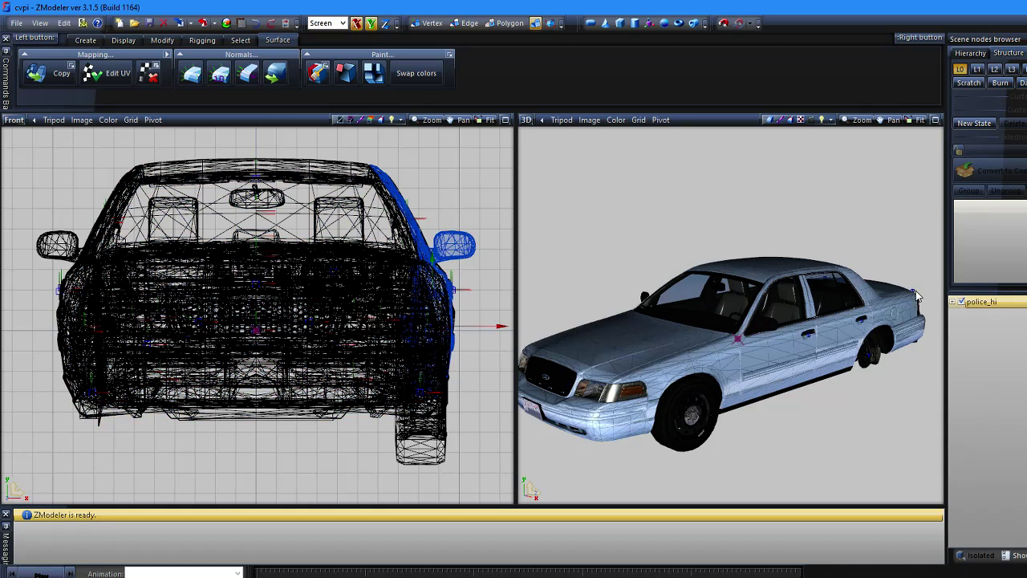
middle_click_drag(779, 382, 999, 301)
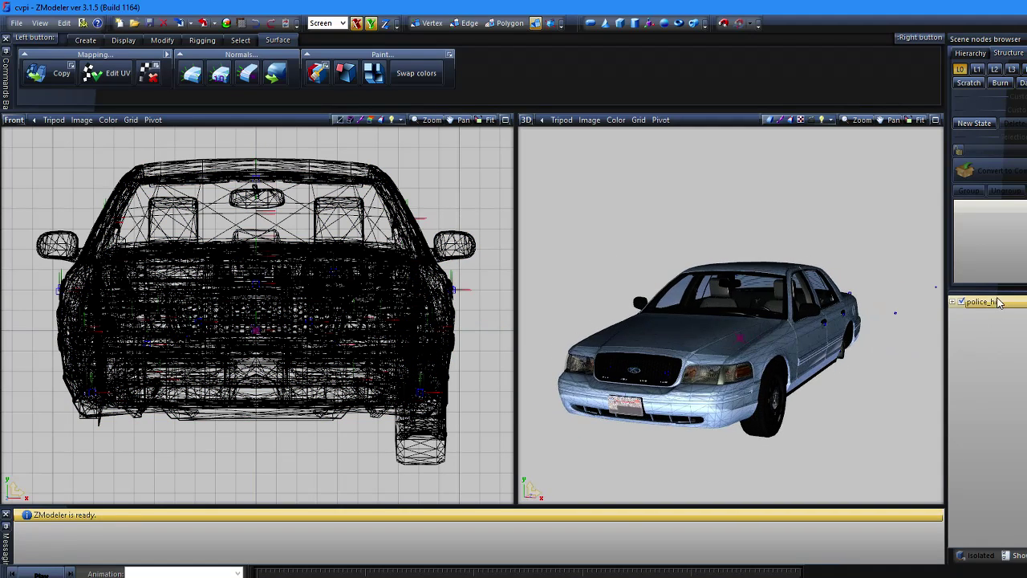
double_click(1002, 305)
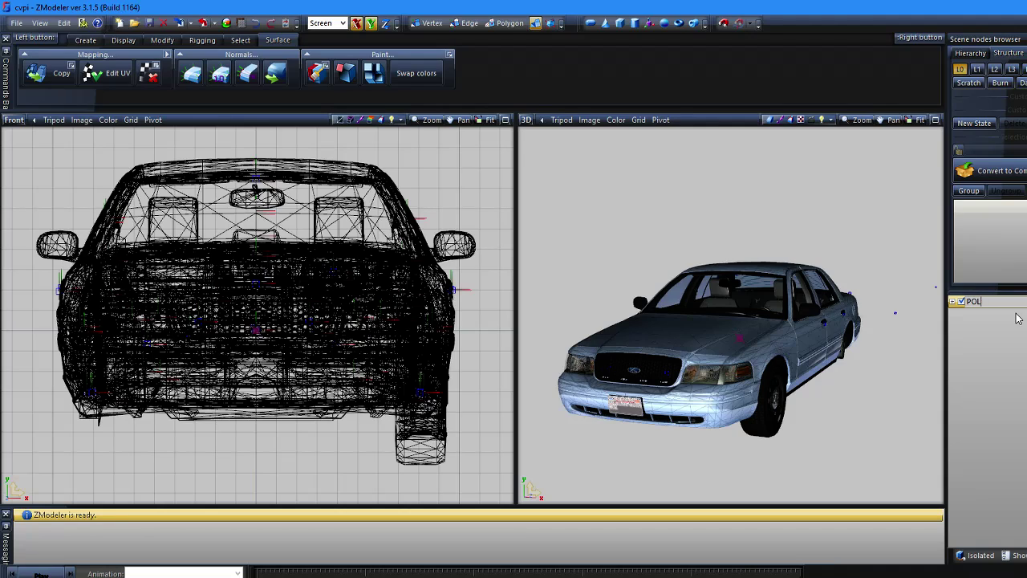
key("Return")
middle_click_drag(916, 369, 517, 447)
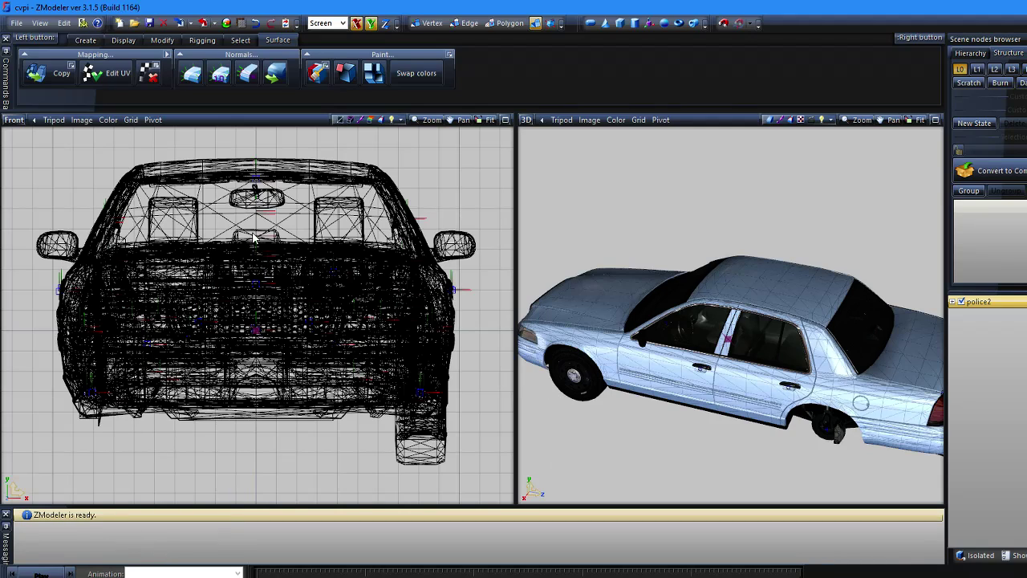
Step: Merge all objects of the lightbar's Z3D file from The Lightbar folder into the car scene
left_click(16, 24)
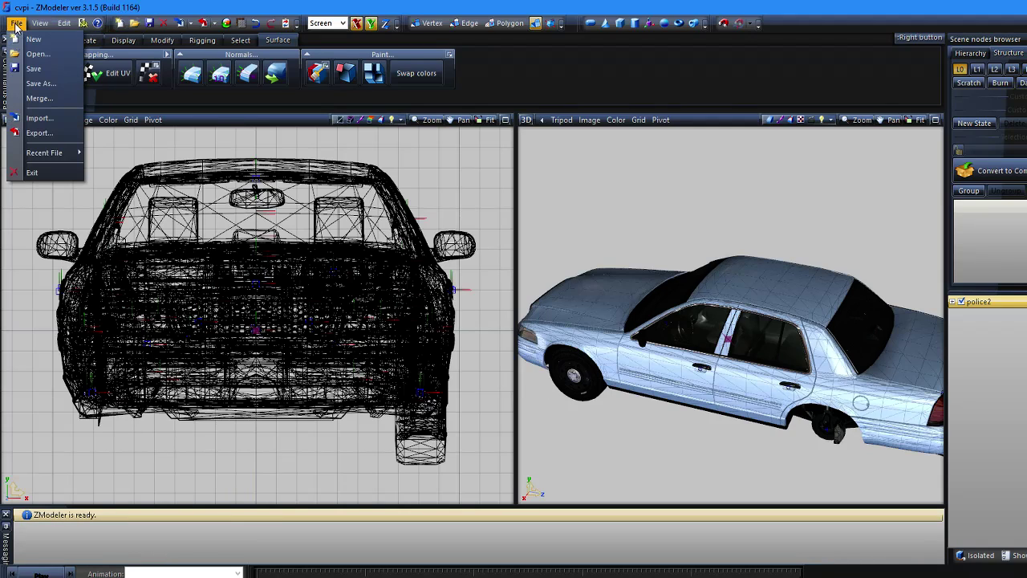
left_click(49, 97)
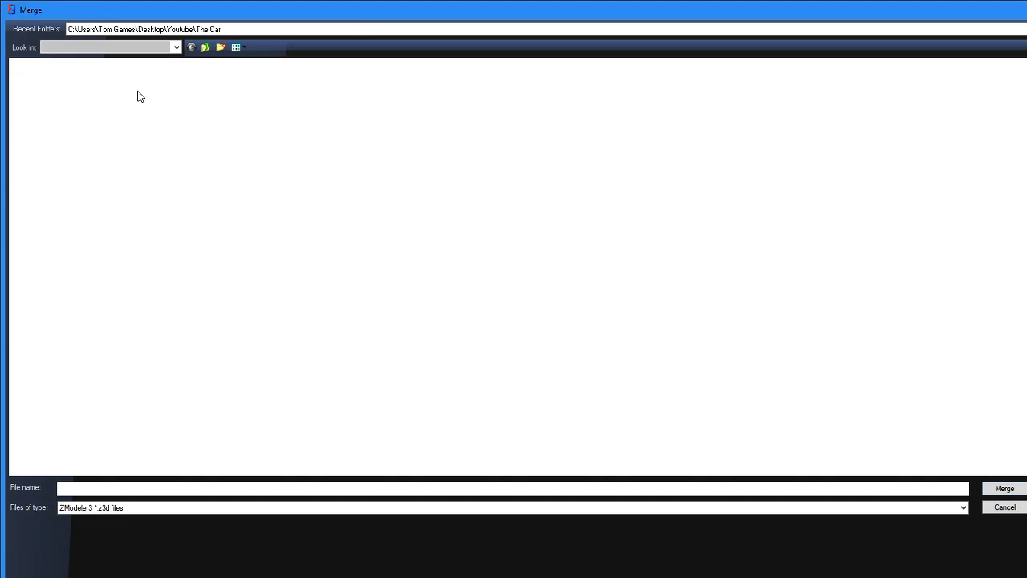
left_click(113, 50)
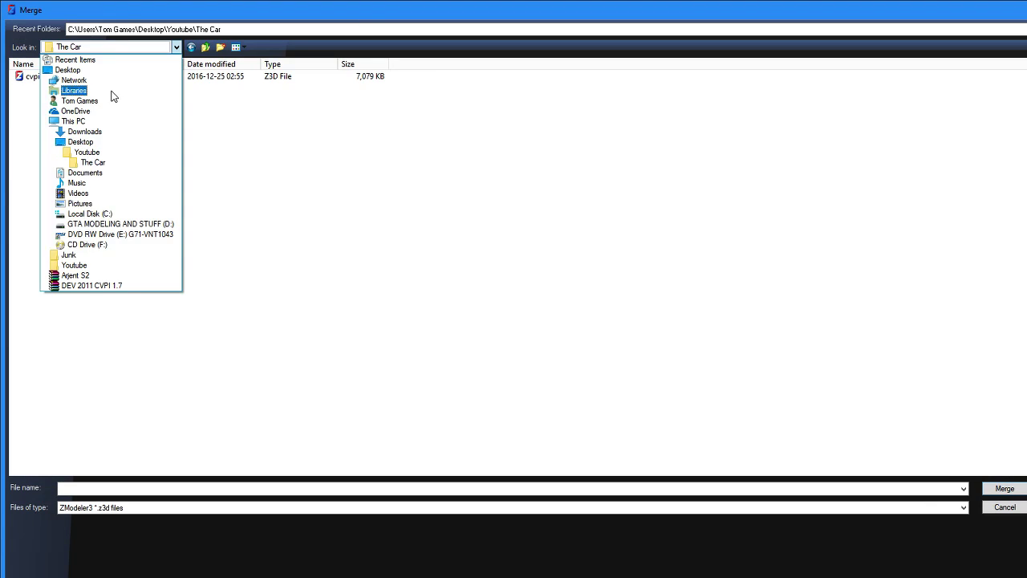
left_click(85, 153)
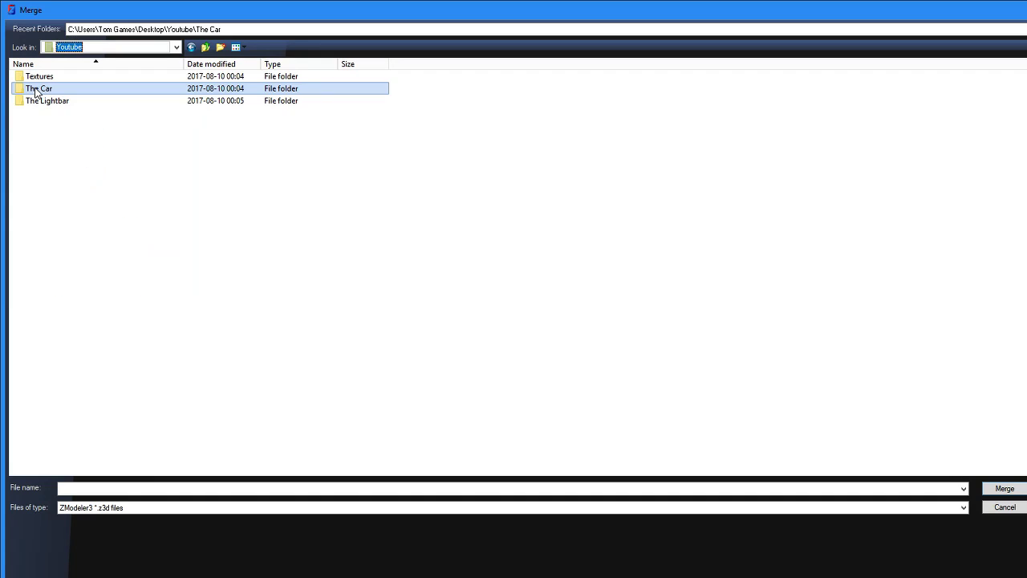
double_click(45, 100)
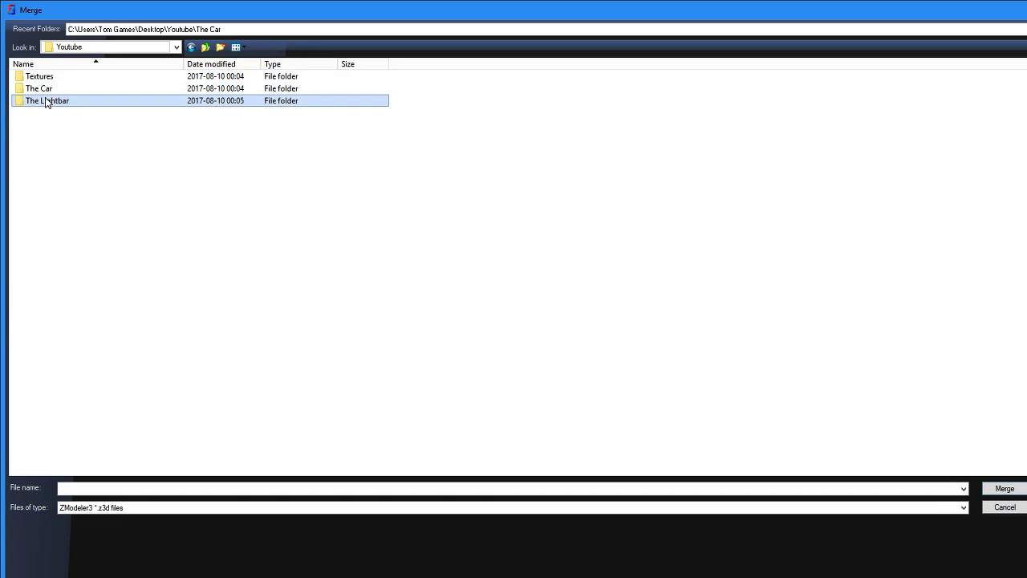
double_click(64, 77)
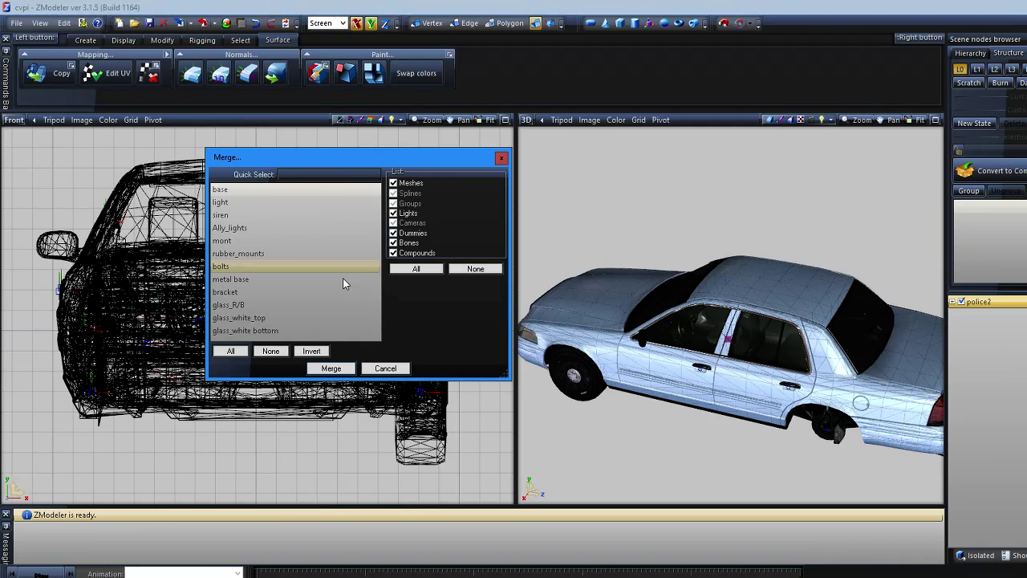
left_click(227, 350)
left_click(332, 369)
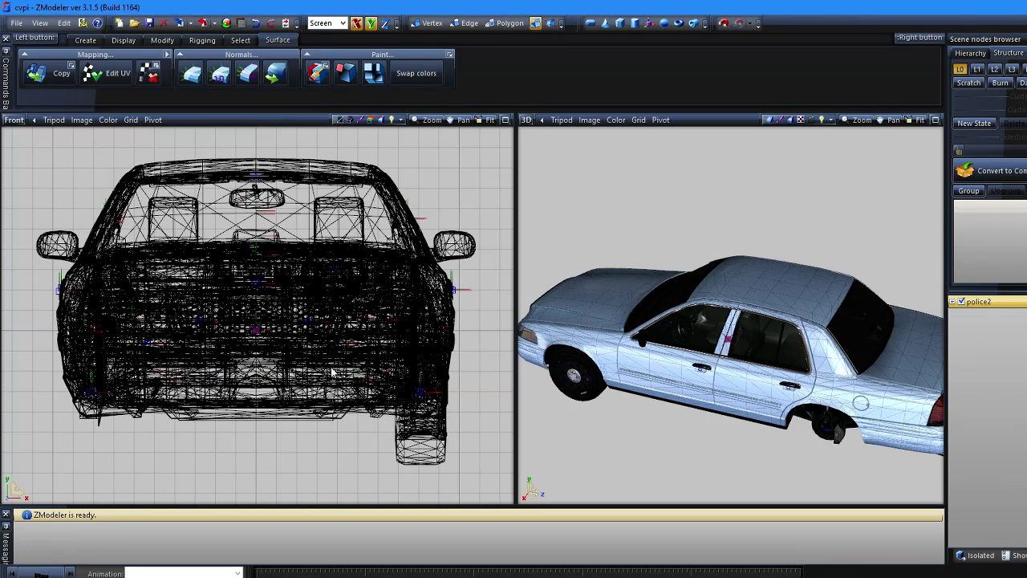
Step: Hide the merged lightbar parts base, light, mont, glass_R/B, glass_white_top and glass_white bottom
middle_click_drag(674, 410, 712, 436)
scroll(769, 275, "up", 3)
middle_click_drag(770, 282, 752, 243)
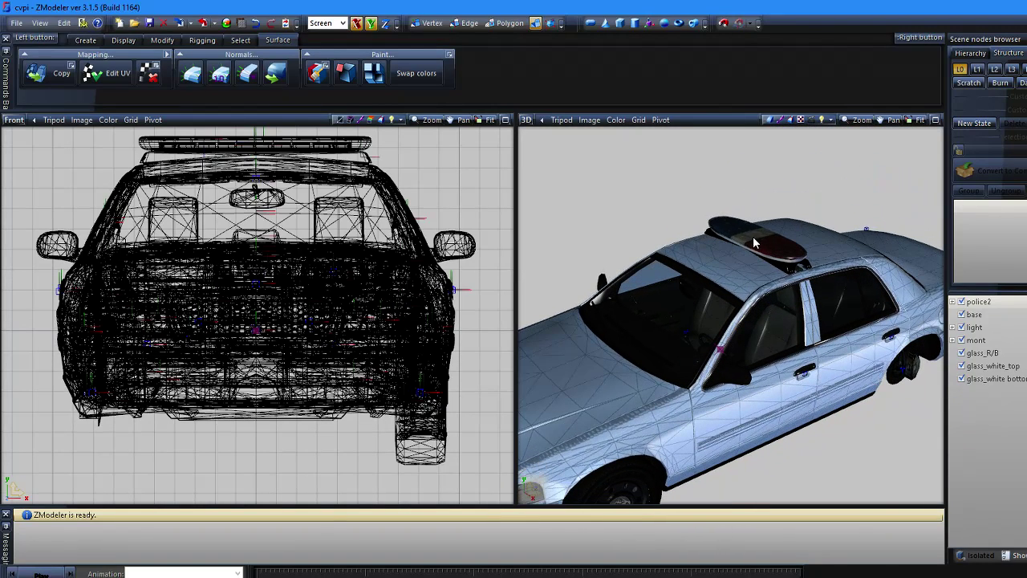
left_click(961, 353)
left_click(961, 366)
left_click(961, 378)
left_click(961, 340)
left_click(961, 327)
left_click(961, 314)
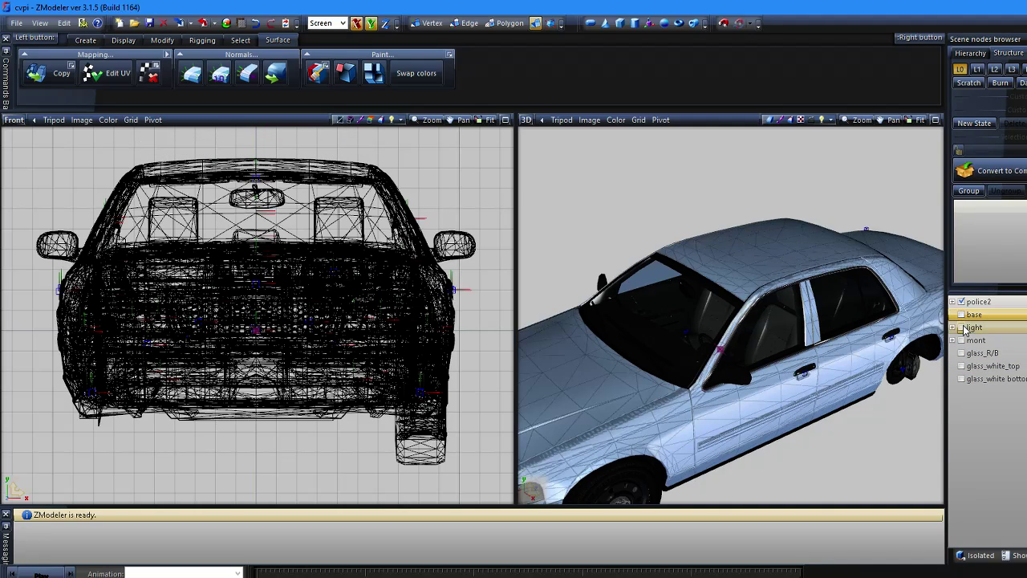
middle_click_drag(846, 361, 742, 381)
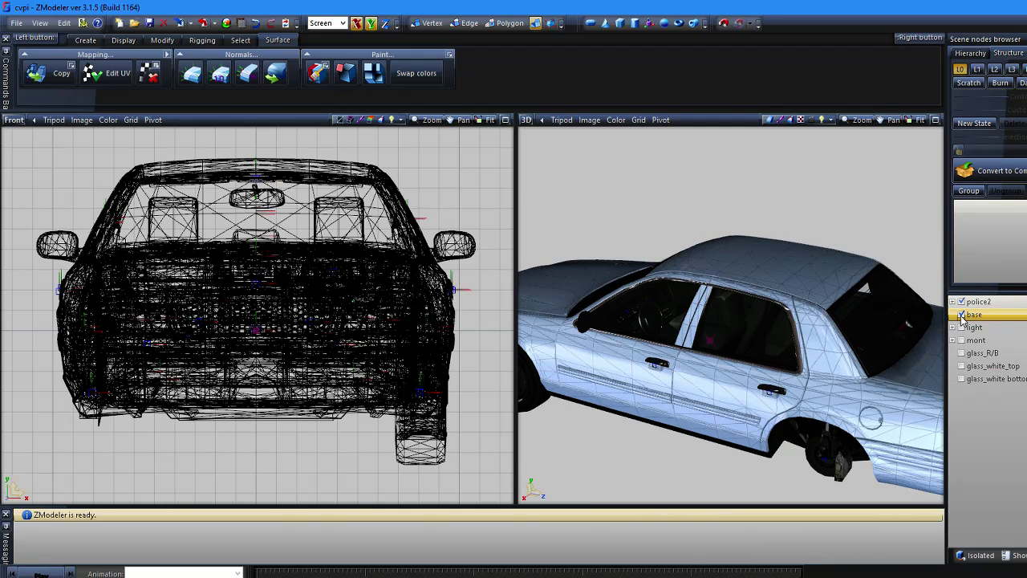